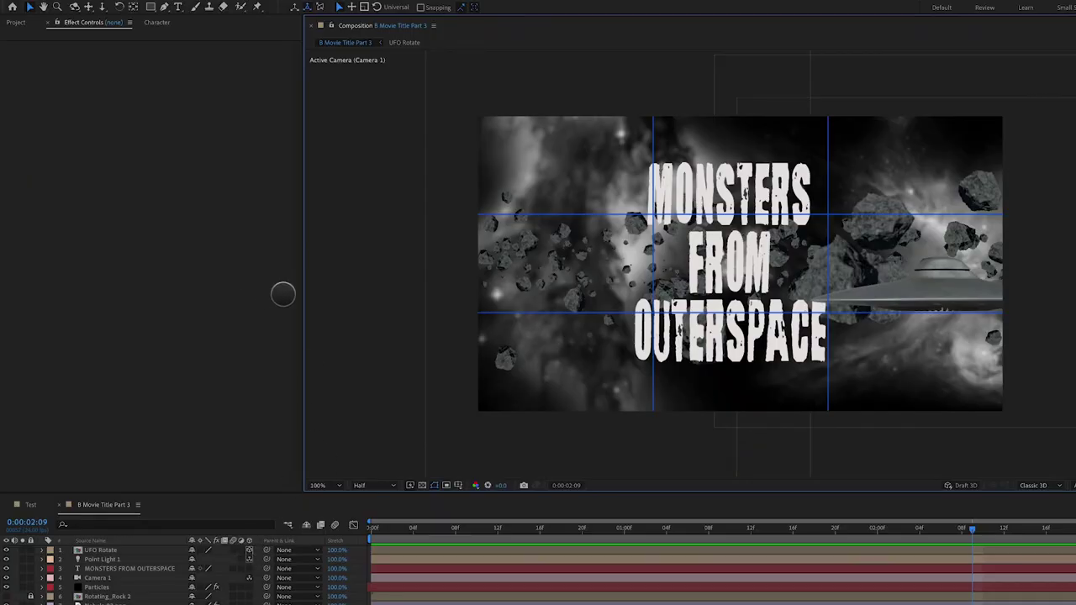
- Create a new adjustment layer above all layers and apply the Sapphire S_FilmDamage effect to it
{"action": "left_click", "coordinate": [342, 490]}
{"action": "left_click", "coordinate": [339, 509]}
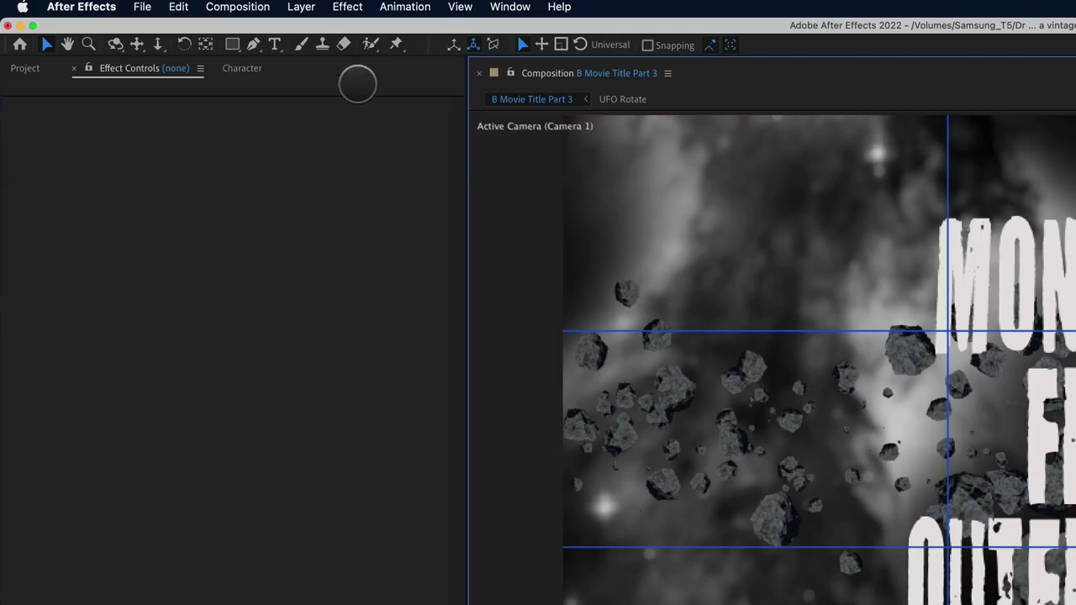
{"action": "left_click", "coordinate": [301, 6]}
{"action": "left_click", "coordinate": [378, 32]}
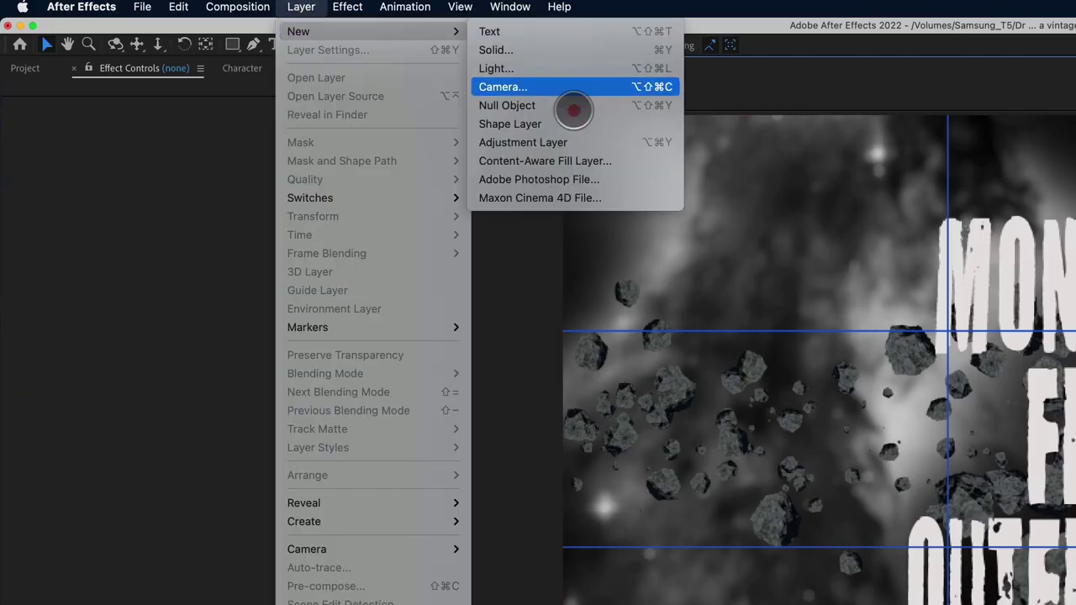
{"action": "left_click", "coordinate": [523, 142]}
{"action": "left_click", "coordinate": [347, 6]}
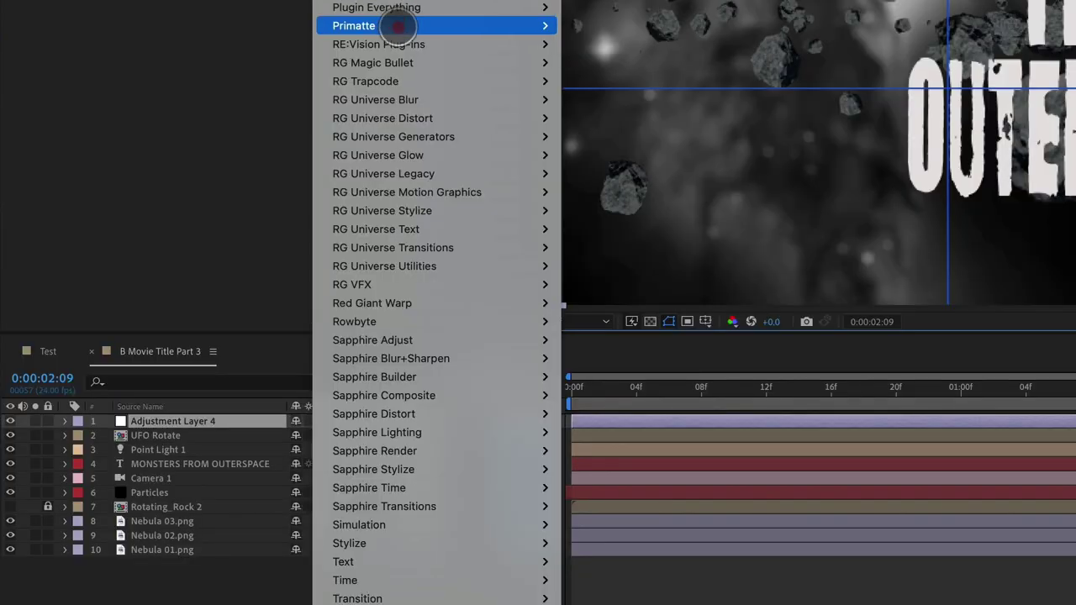
{"action": "mouse_move", "coordinate": [409, 467]}
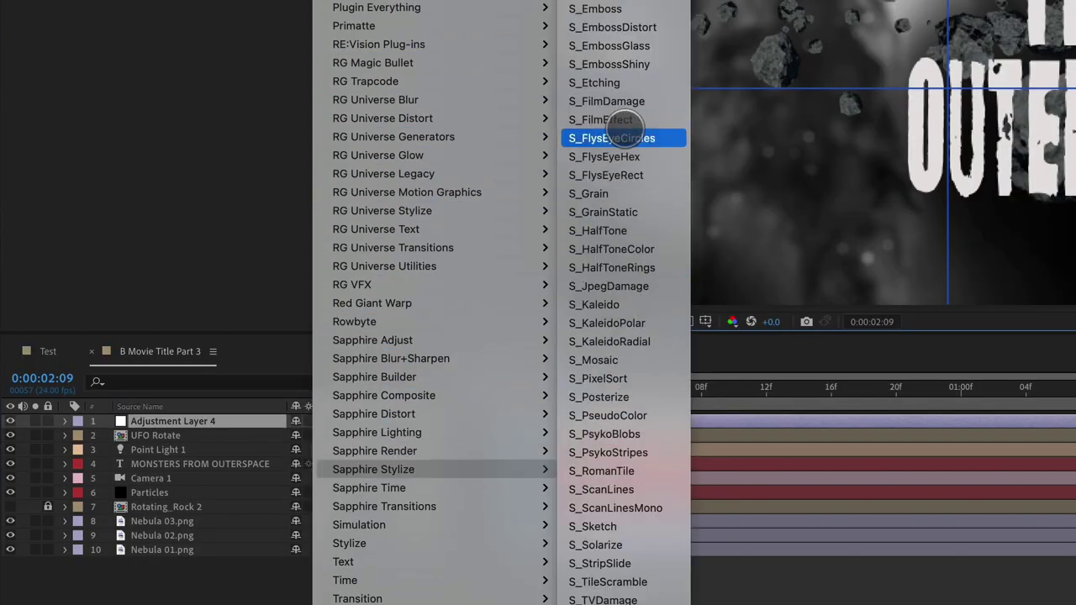
{"action": "left_click", "coordinate": [624, 101]}
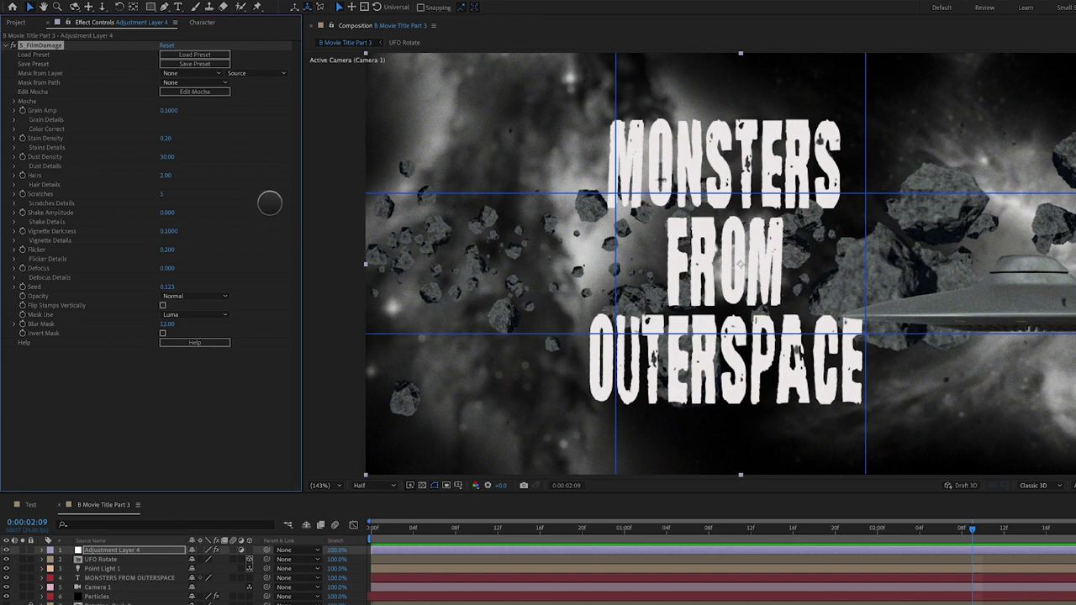
- Load an S_FilmDamage preset with Dust Density 0.50, Hairs 0.10, Scratches 2, Shake Amplitude 1 and Vignette Darkness 0.5
{"action": "left_click", "coordinate": [194, 54]}
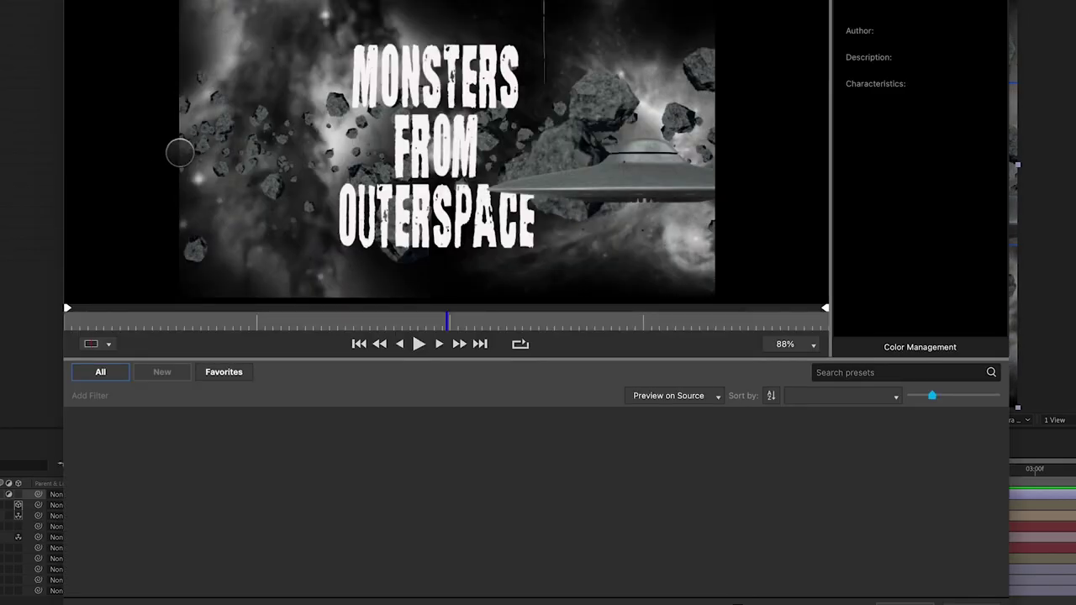
{"action": "scroll", "coordinate": [470, 522], "scroll_direction": "down", "scroll_amount": 3}
{"action": "left_click", "coordinate": [474, 526]}
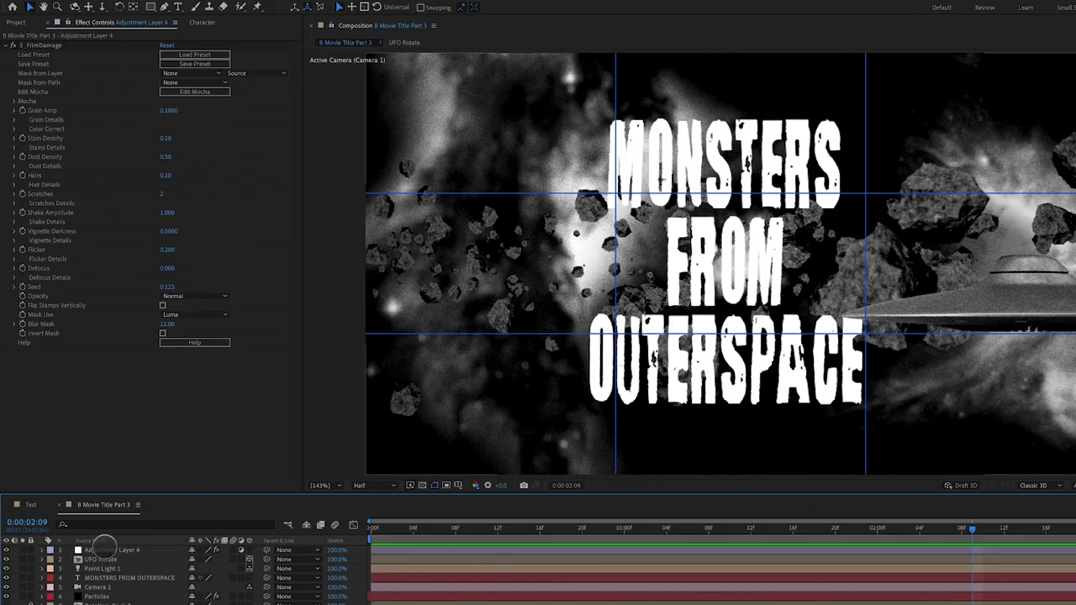
- Apply the Distort category's Transform effect to the film damage adjustment layer
{"action": "left_click", "coordinate": [103, 550]}
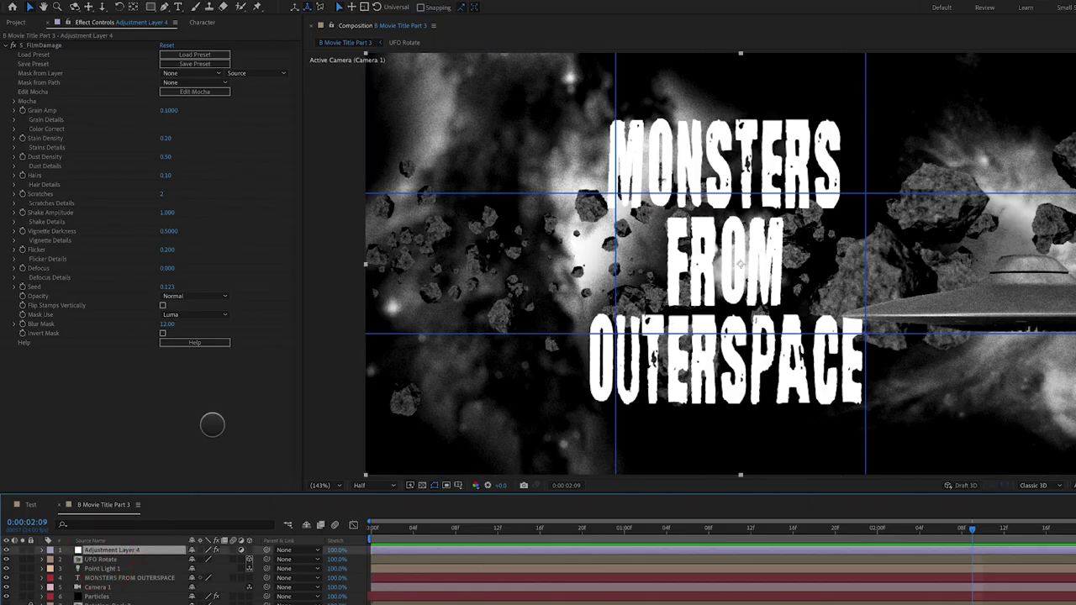
{"action": "left_click", "coordinate": [234, 2]}
{"action": "mouse_move", "coordinate": [286, 125]}
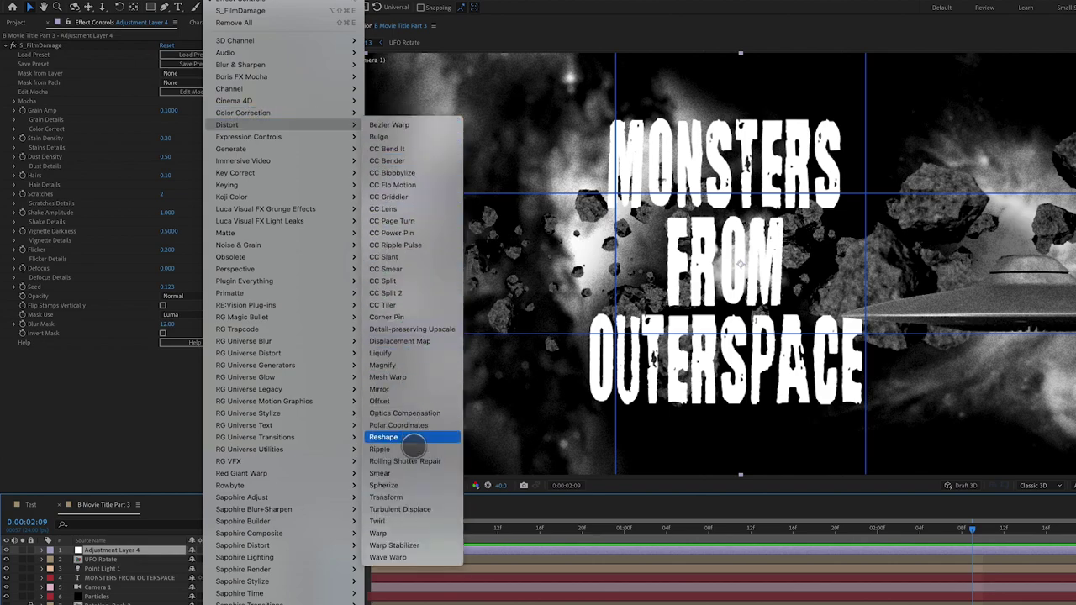
{"action": "left_click", "coordinate": [386, 497]}
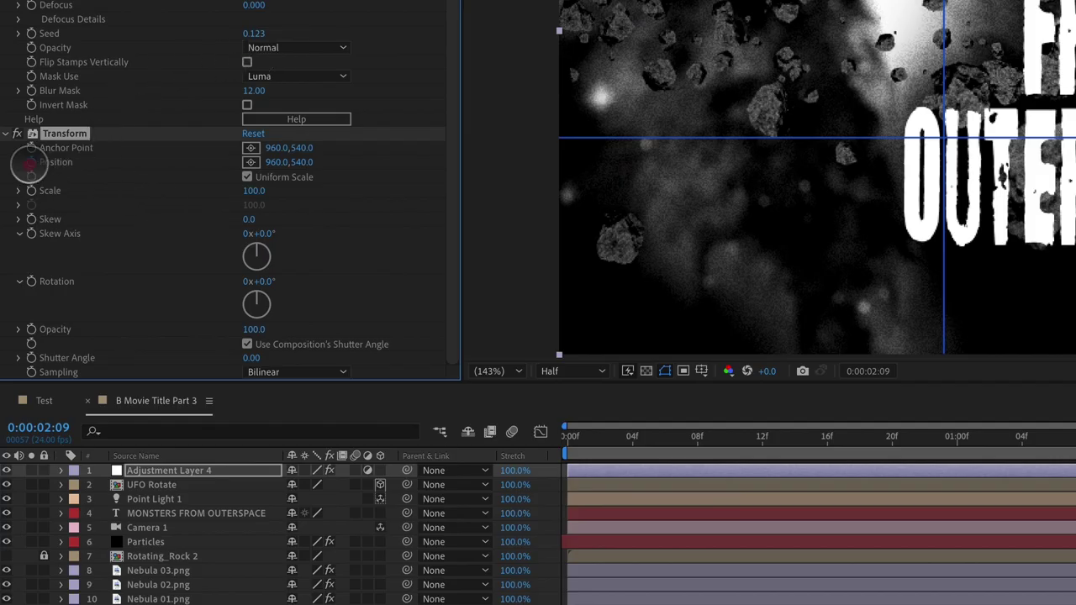
- Add the expression wiggle(12,3) to the Transform effect's Position and preview the shake
{"action": "left_click", "coordinate": [31, 161], "text": "alt"}
{"action": "type", "text": "wiggle(12,3"}
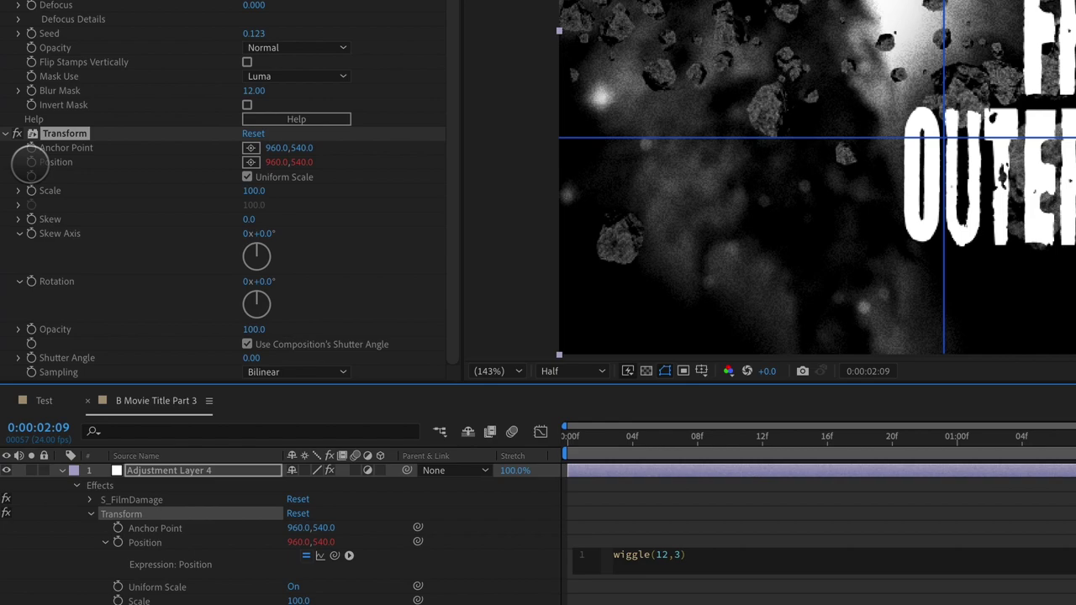
{"action": "key", "text": "KP_Enter"}
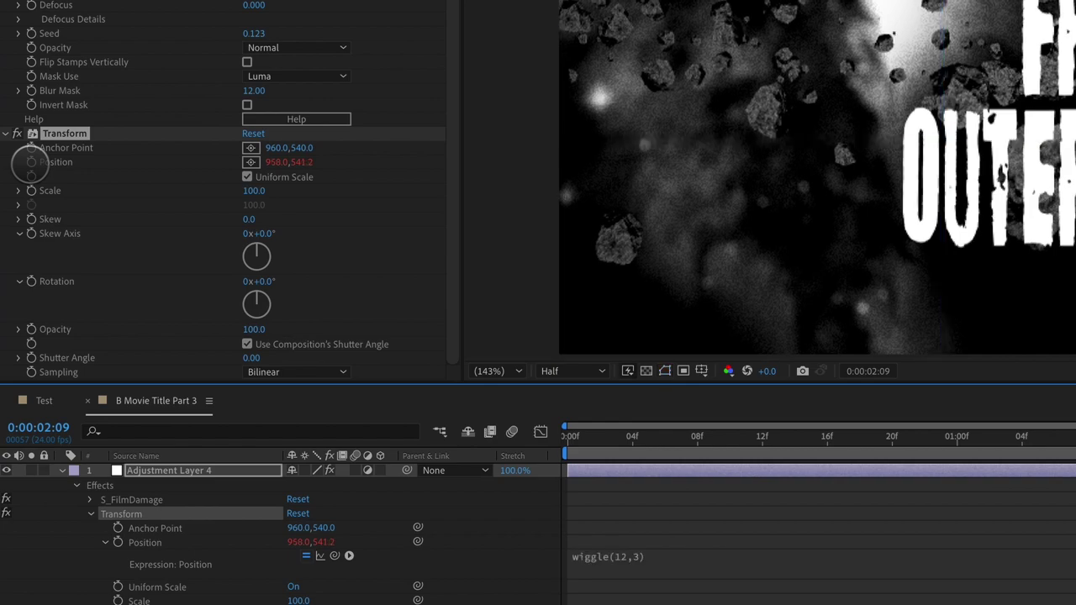
{"action": "key", "text": "space"}
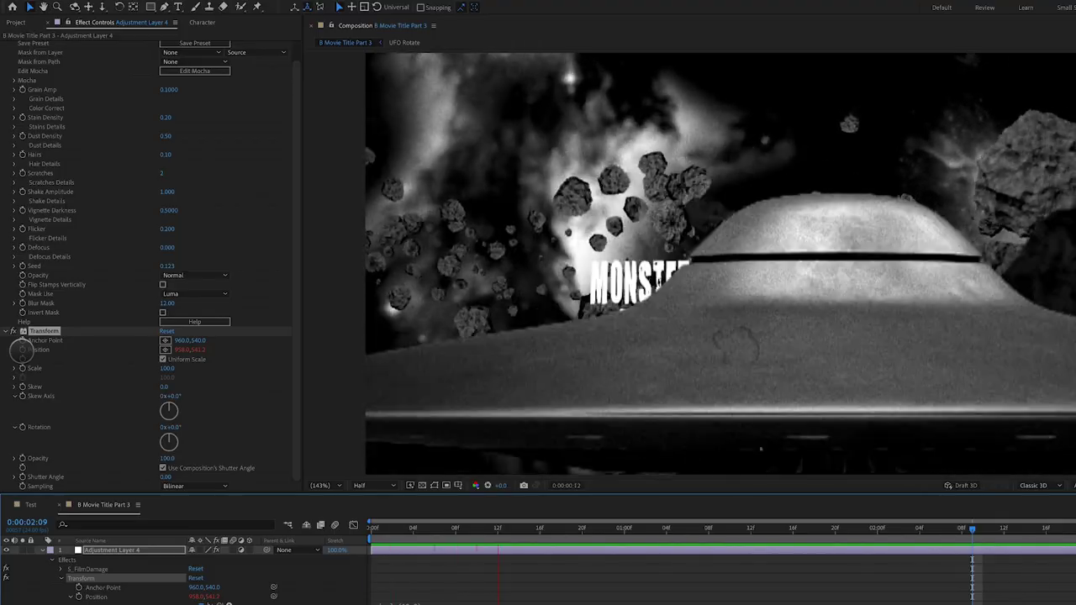
- Rename the film damage adjustment layer to FX and apply the Posterize Time effect to it
{"action": "left_click", "coordinate": [101, 551]}
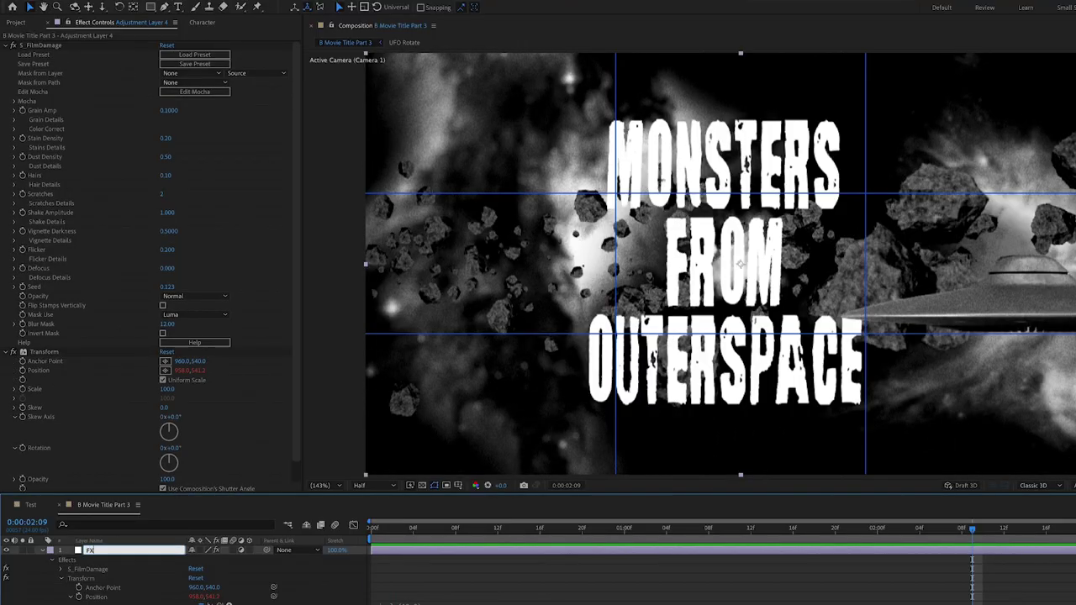
{"action": "key", "text": "Return"}
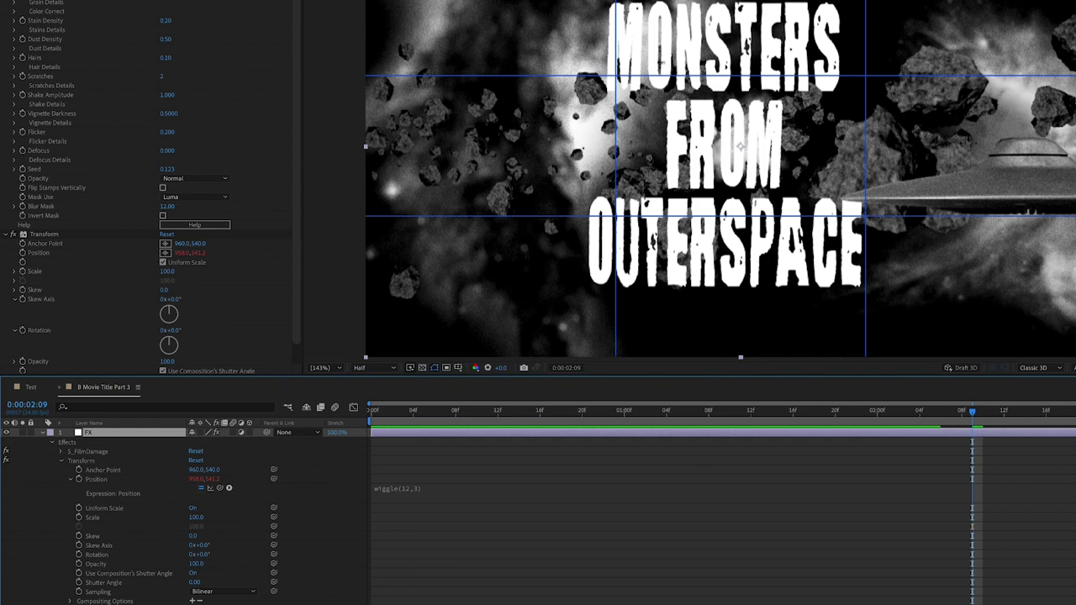
{"action": "left_click", "coordinate": [220, 2]}
{"action": "mouse_move", "coordinate": [294, 535]}
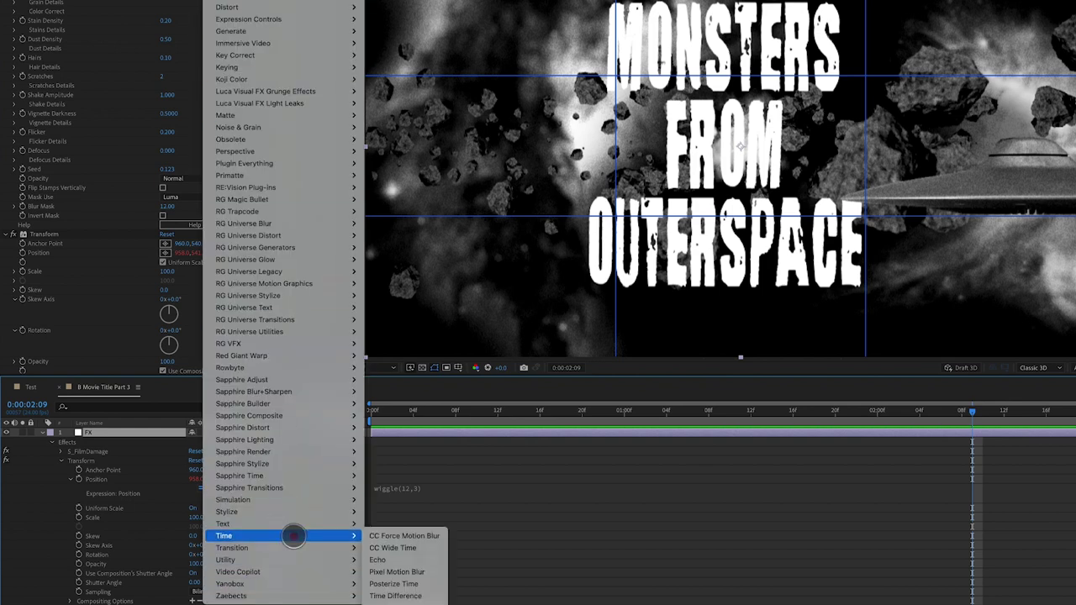
{"action": "left_click", "coordinate": [393, 584]}
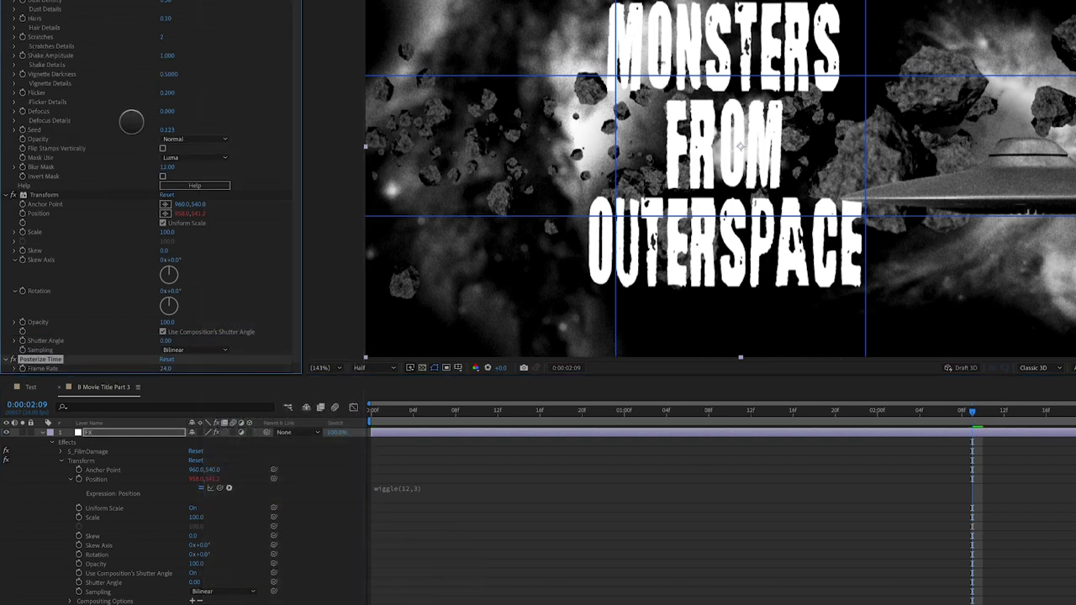
- Set the Posterize Time frame rate to 18 and preview the composition
{"action": "scroll", "coordinate": [149, 187], "scroll_direction": "up", "scroll_amount": 2}
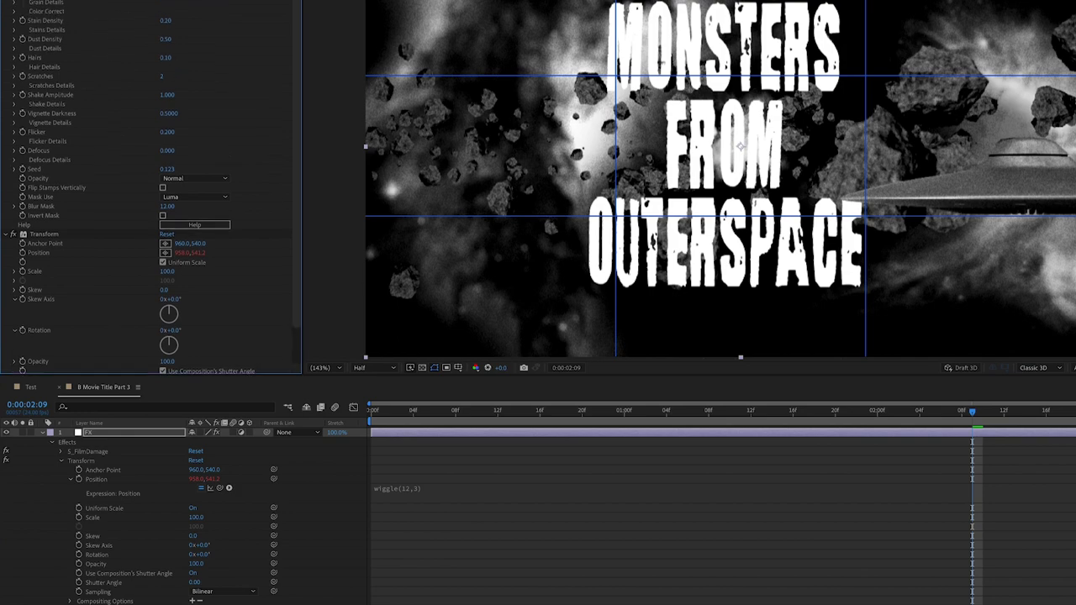
{"action": "left_click", "coordinate": [5, 45]}
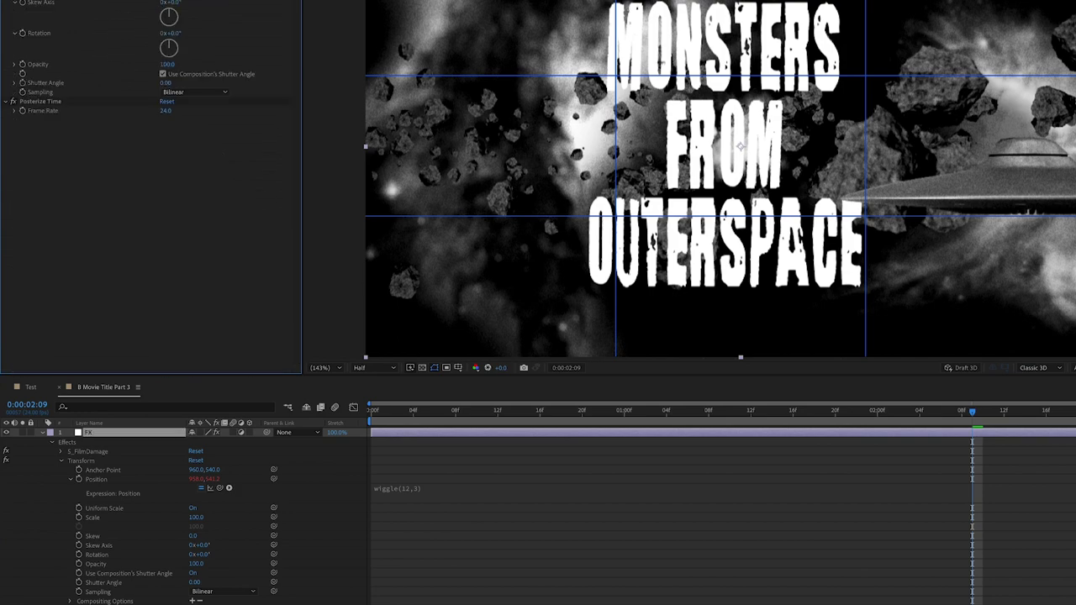
{"action": "left_click", "coordinate": [5, 55]}
{"action": "left_click", "coordinate": [164, 74]}
{"action": "type", "text": "18"}
{"action": "left_click", "coordinate": [408, 252]}
{"action": "left_click", "coordinate": [603, 529]}
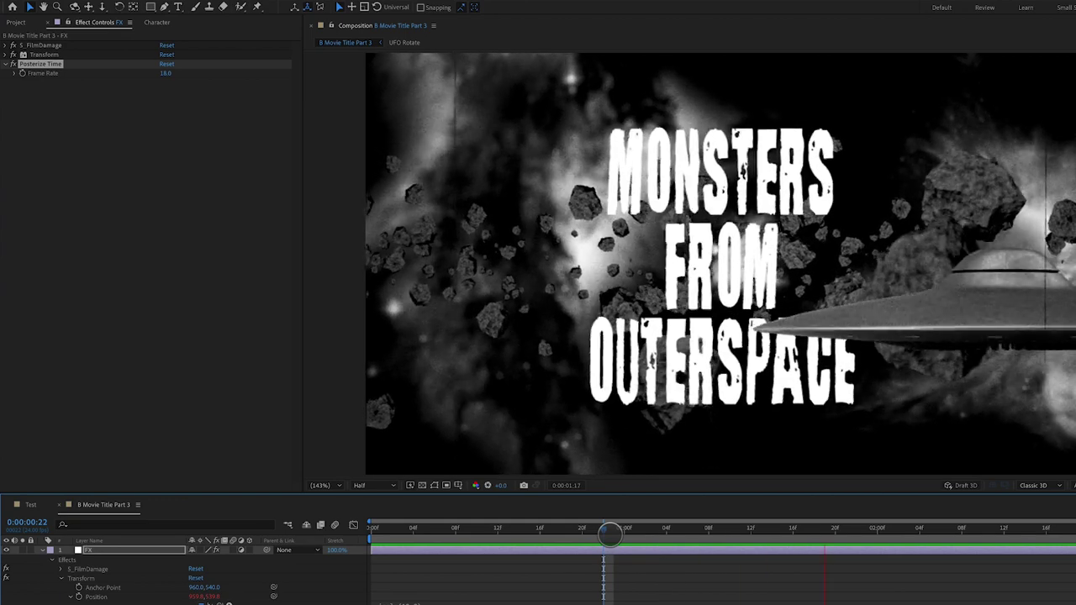
{"action": "key", "text": "space"}
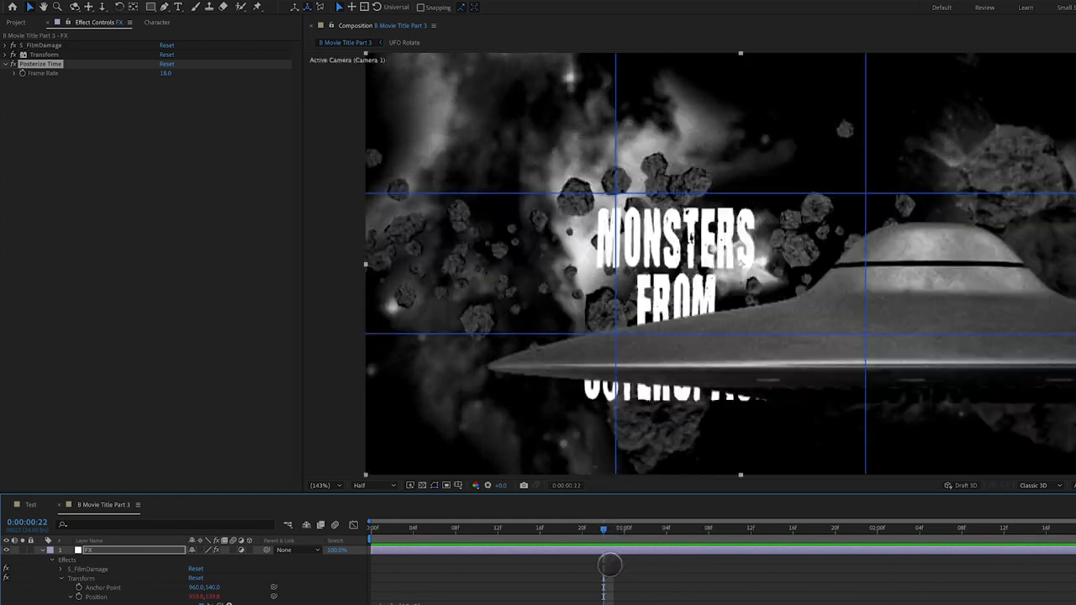
- Create another adjustment layer above the FX layer and name it Blur
{"action": "left_click", "coordinate": [195, 2]}
{"action": "mouse_move", "coordinate": [210, 1]}
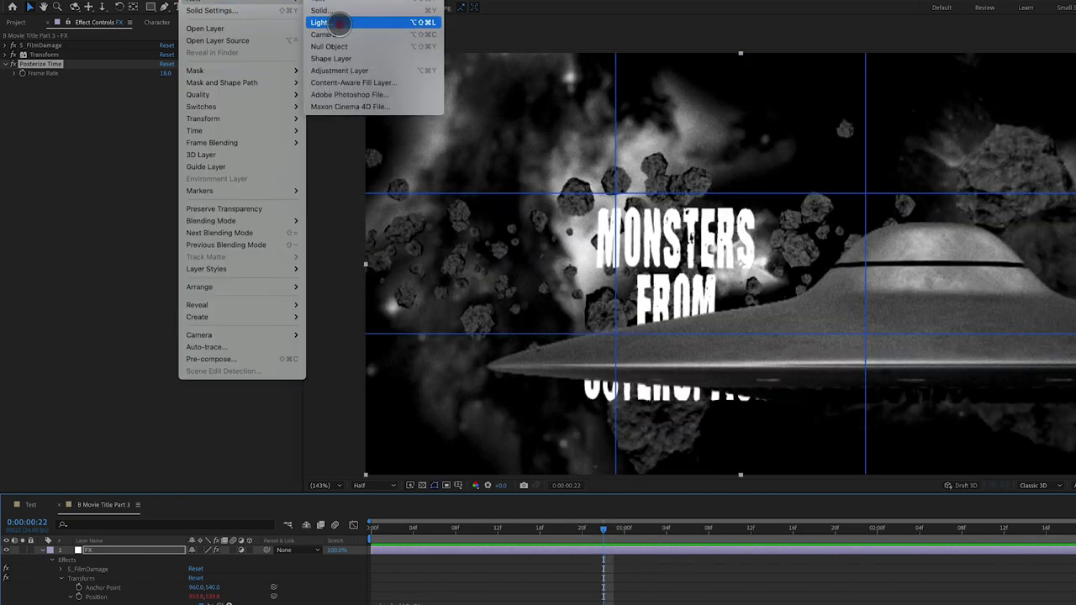
{"action": "left_click", "coordinate": [349, 70]}
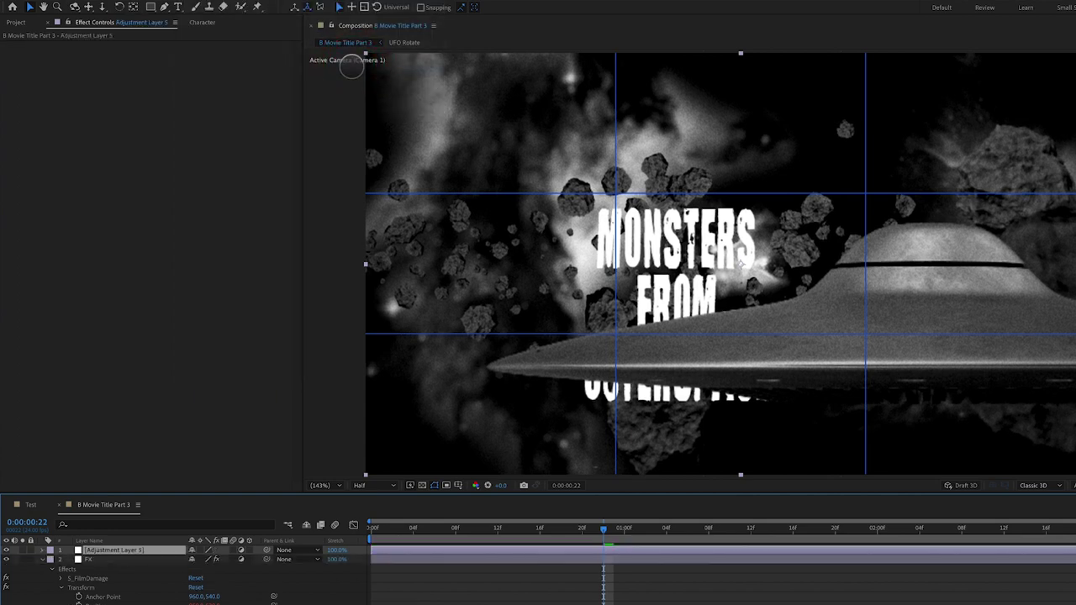
{"action": "type", "text": "Blur"}
{"action": "key", "text": "Return"}
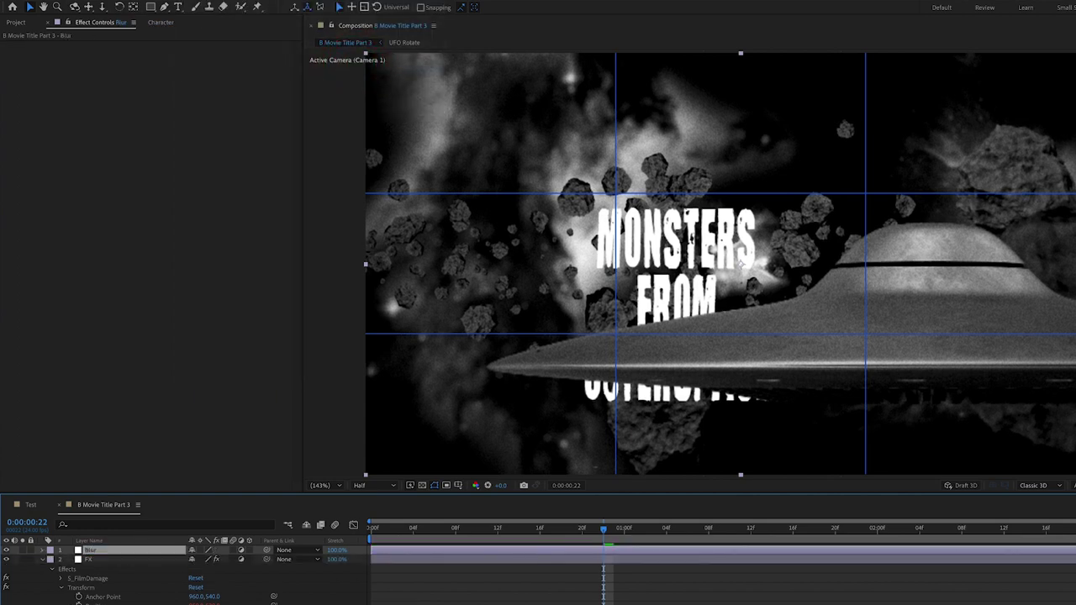
- Apply the Camera Lens Blur effect to the Blur adjustment layer
{"action": "left_click", "coordinate": [220, 0]}
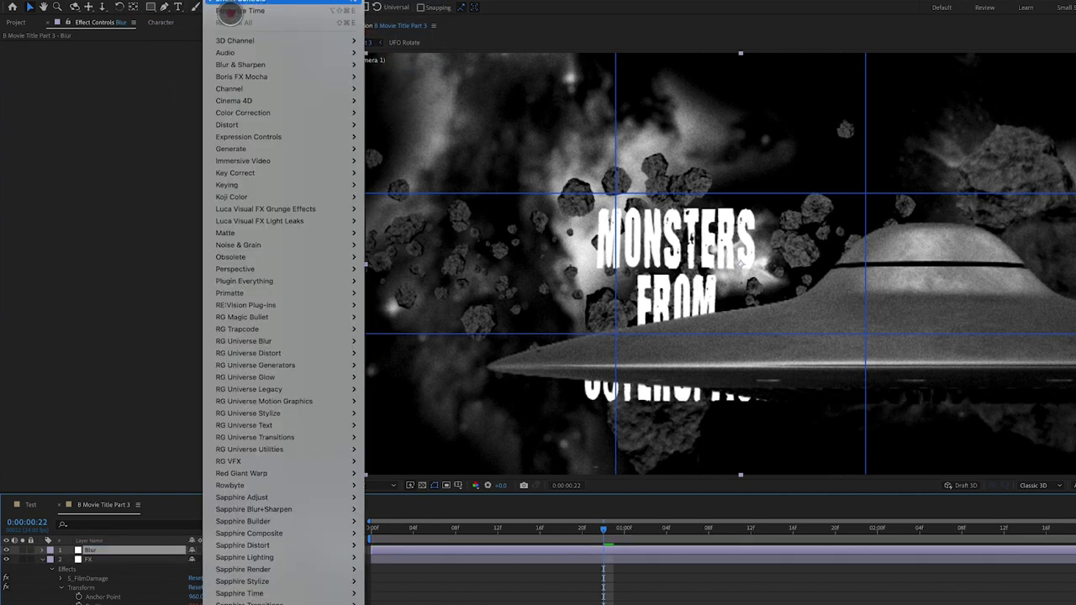
{"action": "mouse_move", "coordinate": [285, 64]}
{"action": "left_click", "coordinate": [398, 77]}
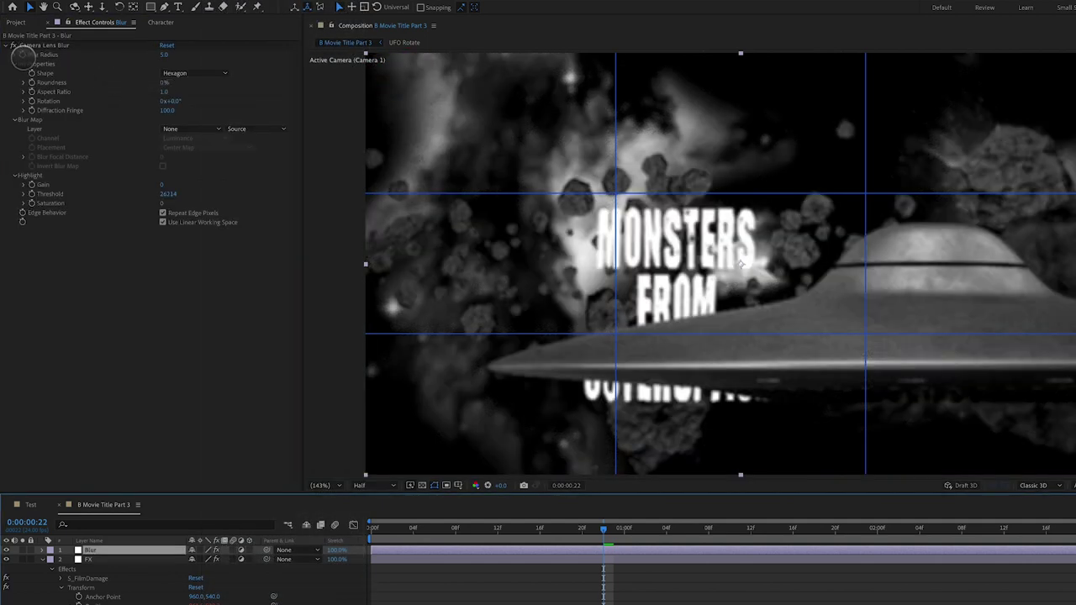
- Add the expression wiggle(24,20) to the Blur Radius and trim the Blur layer to about 1:00–1:12
{"action": "left_click", "coordinate": [32, 55], "text": "alt"}
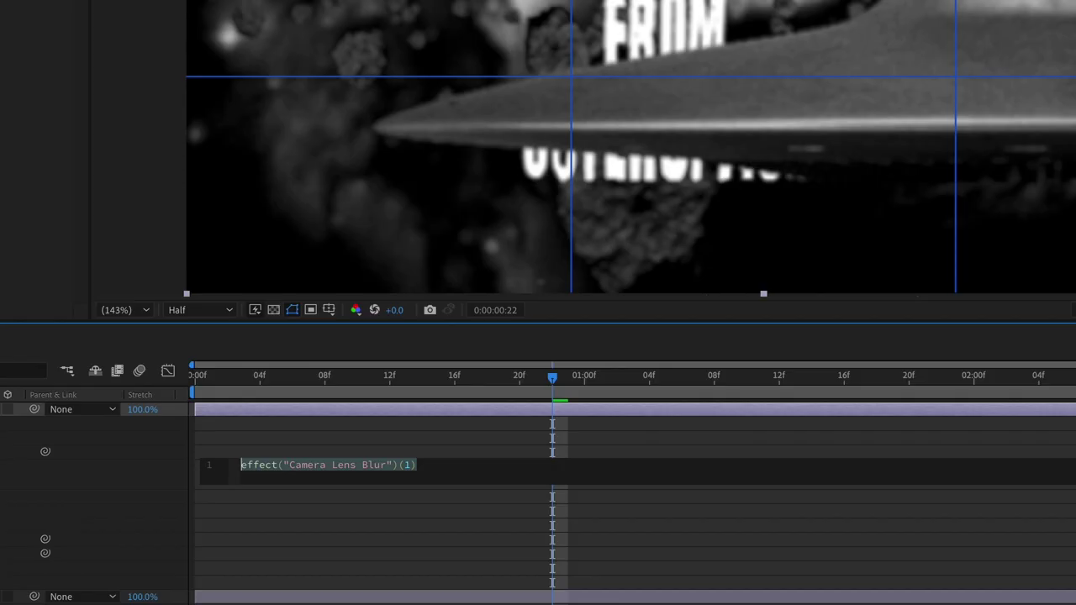
{"action": "type", "text": "wig"}
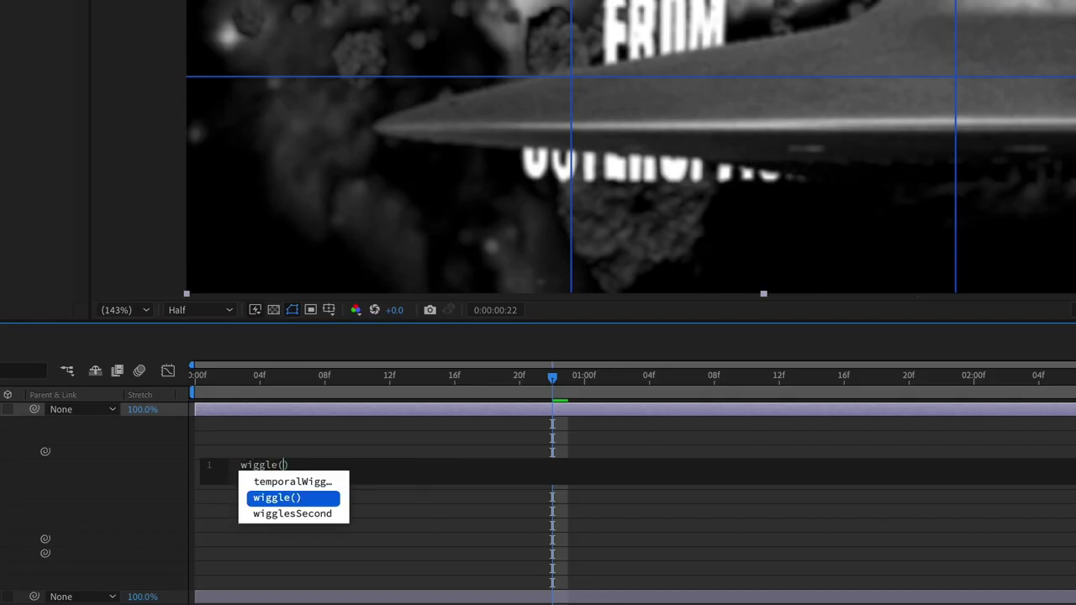
{"action": "type", "text": "gle"}
{"action": "key", "text": "Return"}
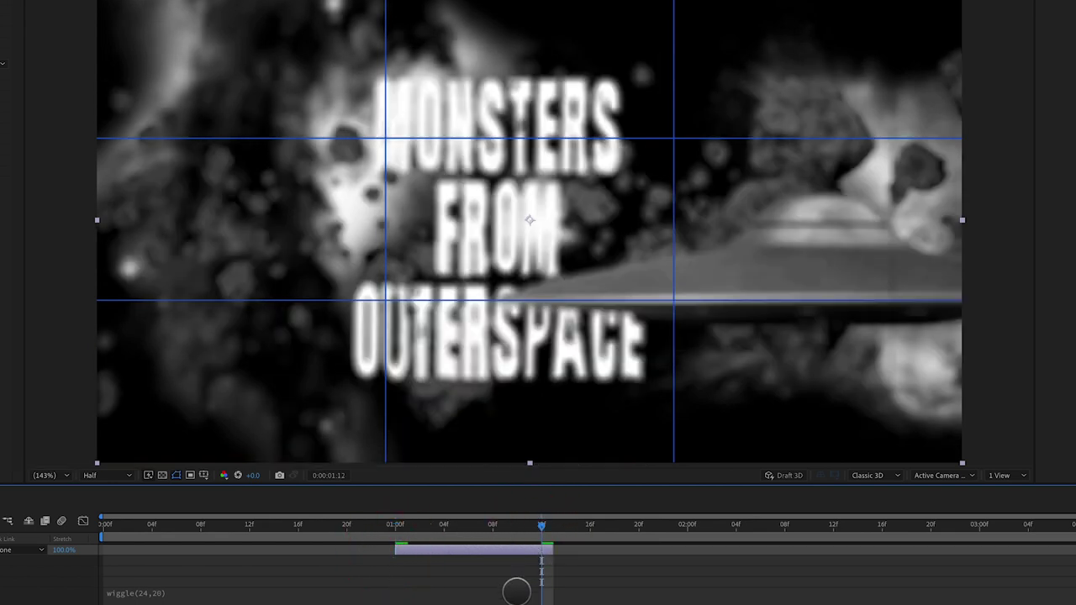
{"action": "key", "text": "space"}
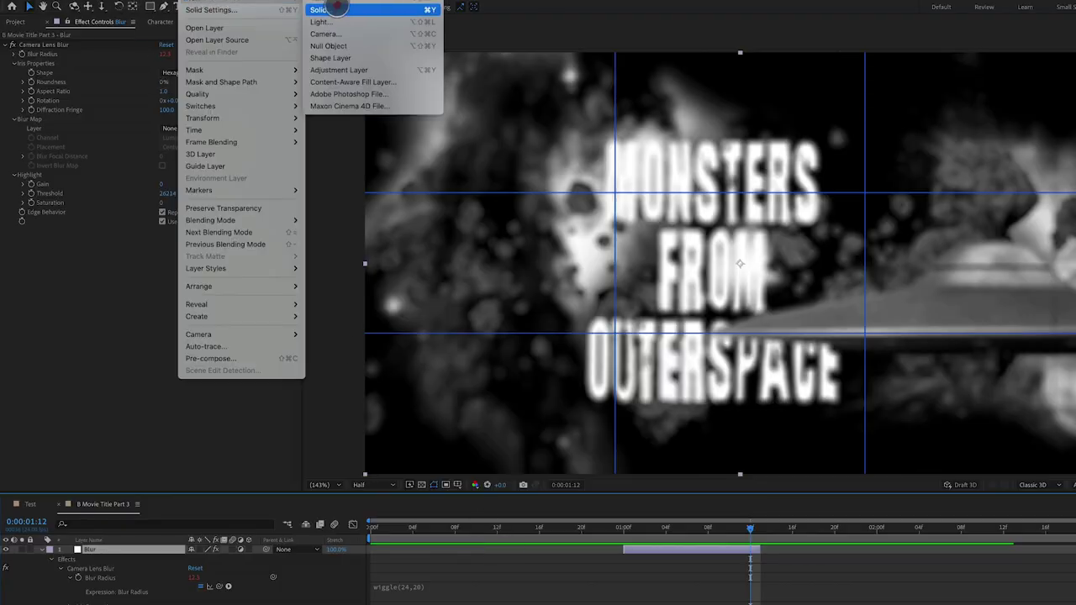
- Create a new adjustment layer above the Blur layer and name it Transition
{"action": "left_click", "coordinate": [352, 69]}
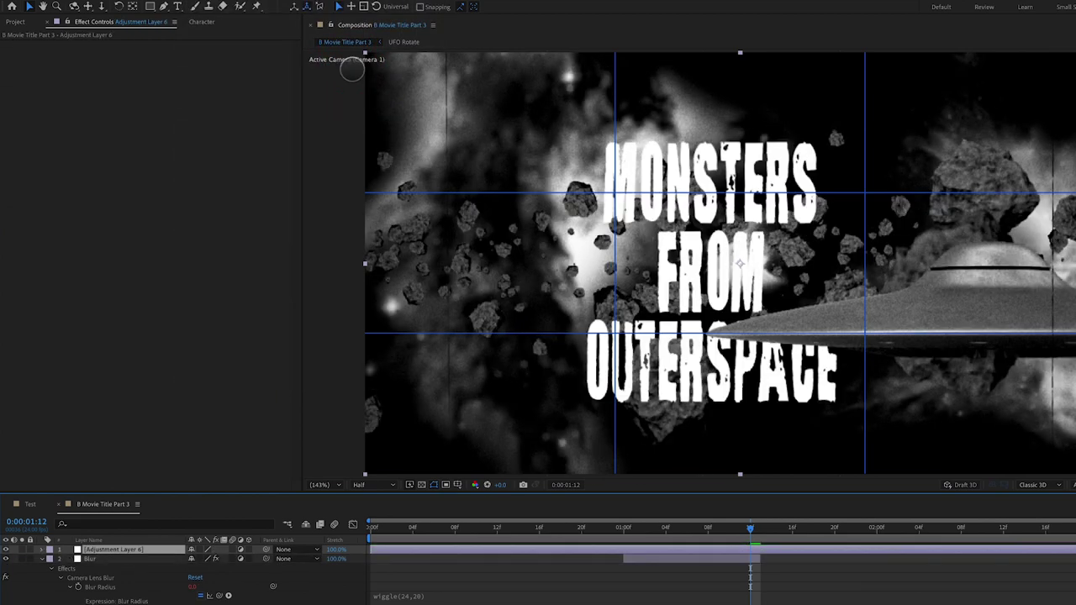
{"action": "type", "text": "T"}
{"action": "type", "text": "ransition"}
{"action": "key", "text": "Return"}
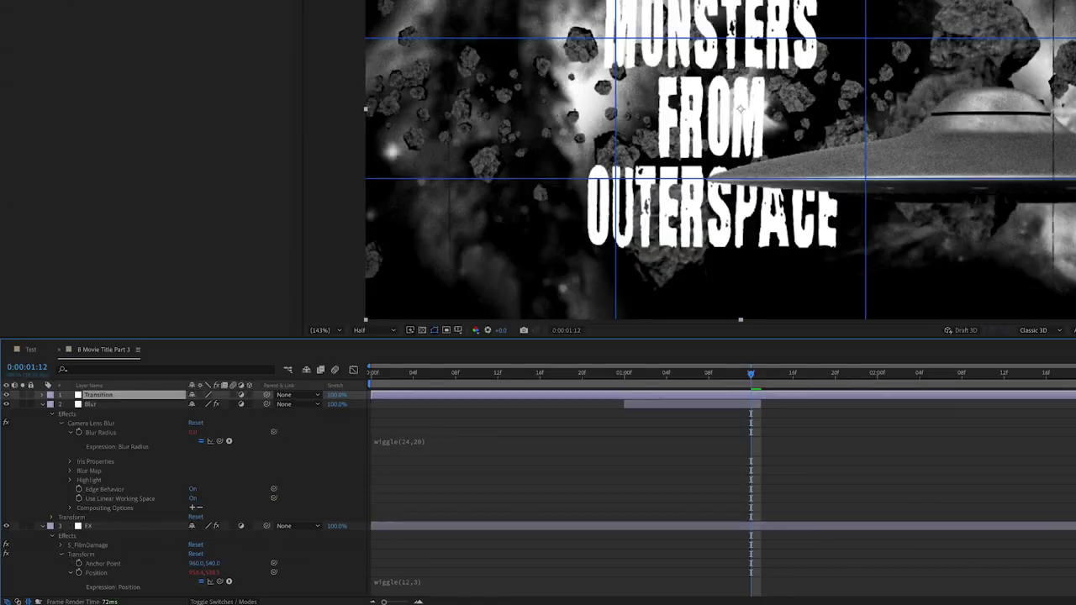
- Apply the Gradient Wipe effect to the Transition adjustment layer
{"action": "left_click", "coordinate": [219, 2]}
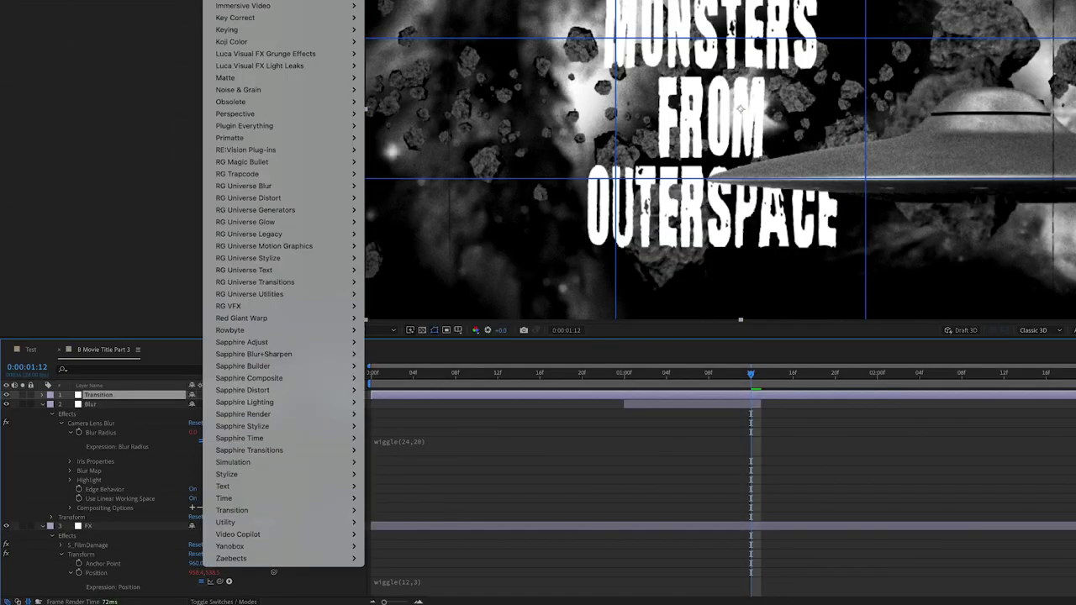
{"action": "mouse_move", "coordinate": [271, 510]}
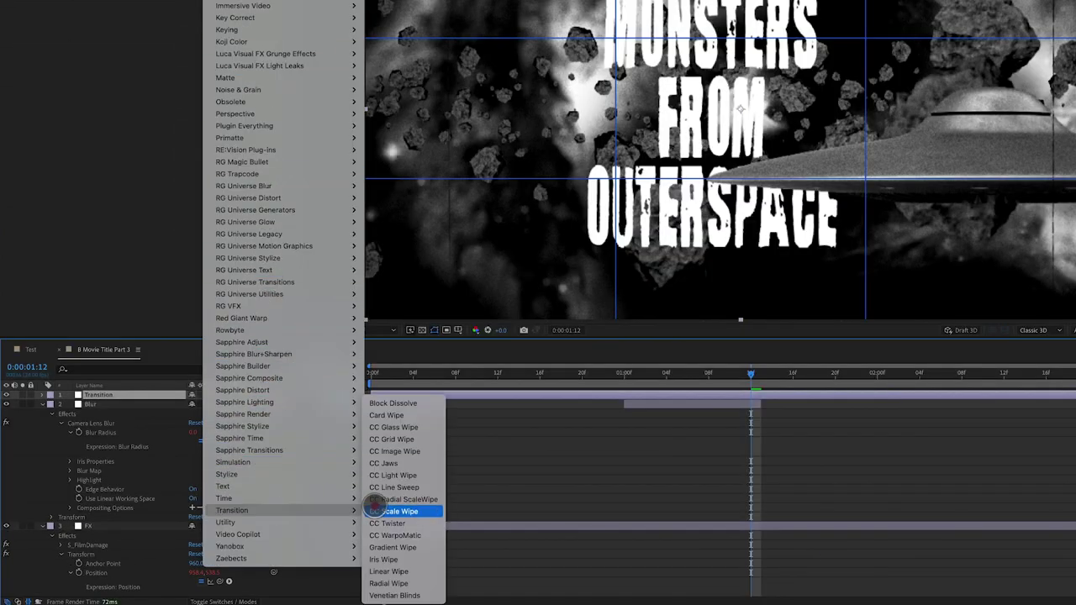
{"action": "left_click", "coordinate": [383, 547]}
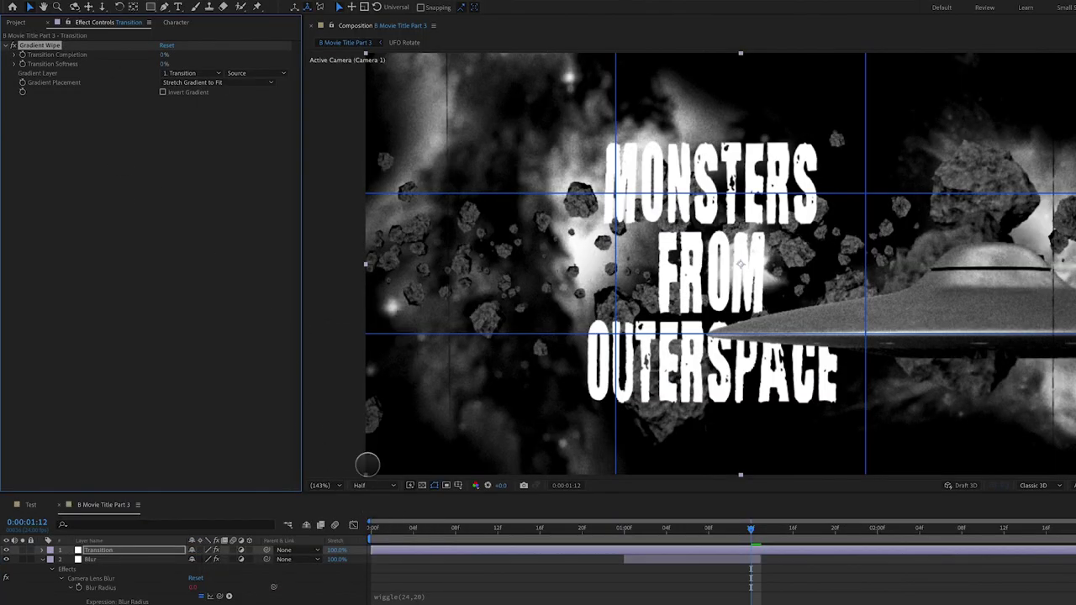
- Keyframe the Gradient Wipe's Transition Completion at 100% on the first frame and set Transition Softness to 50%
{"action": "left_click_drag", "start_coordinate": [403, 530], "coordinate": [372, 530]}
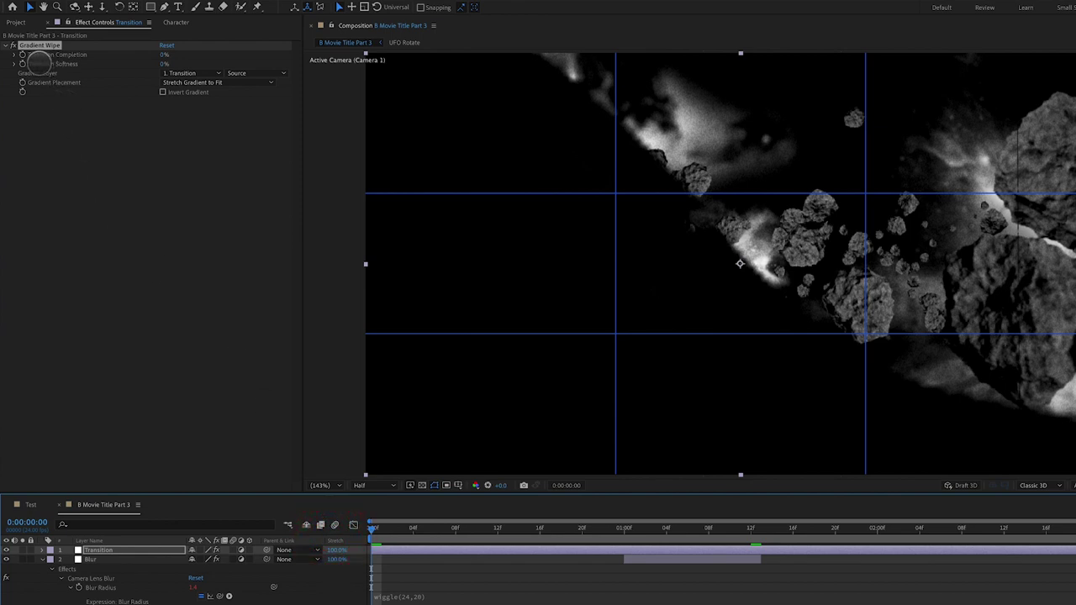
{"action": "left_click", "coordinate": [21, 55]}
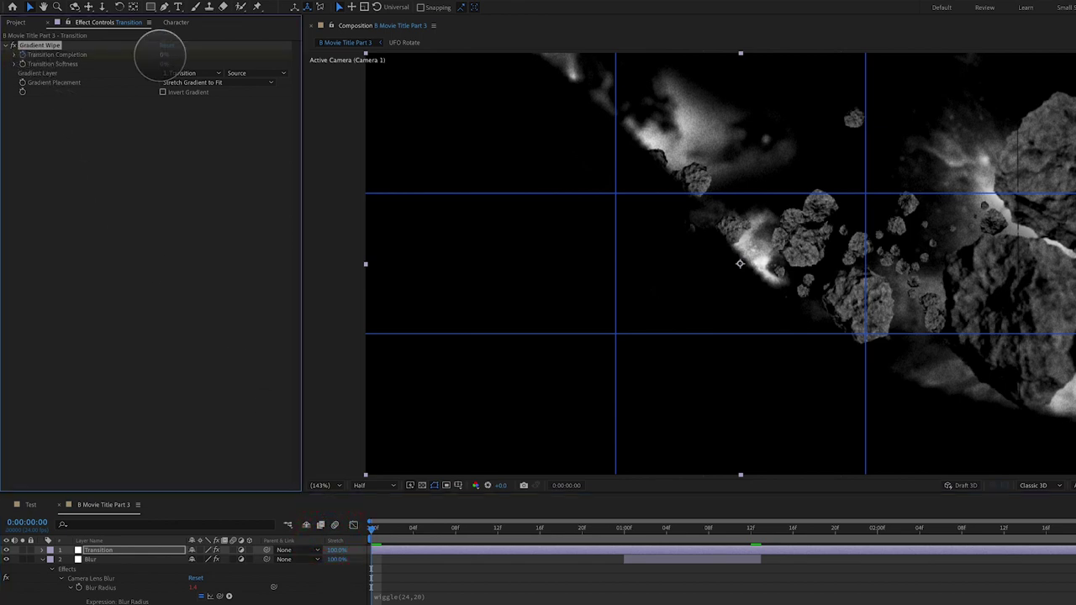
{"action": "left_click_drag", "start_coordinate": [160, 55], "coordinate": [257, 53]}
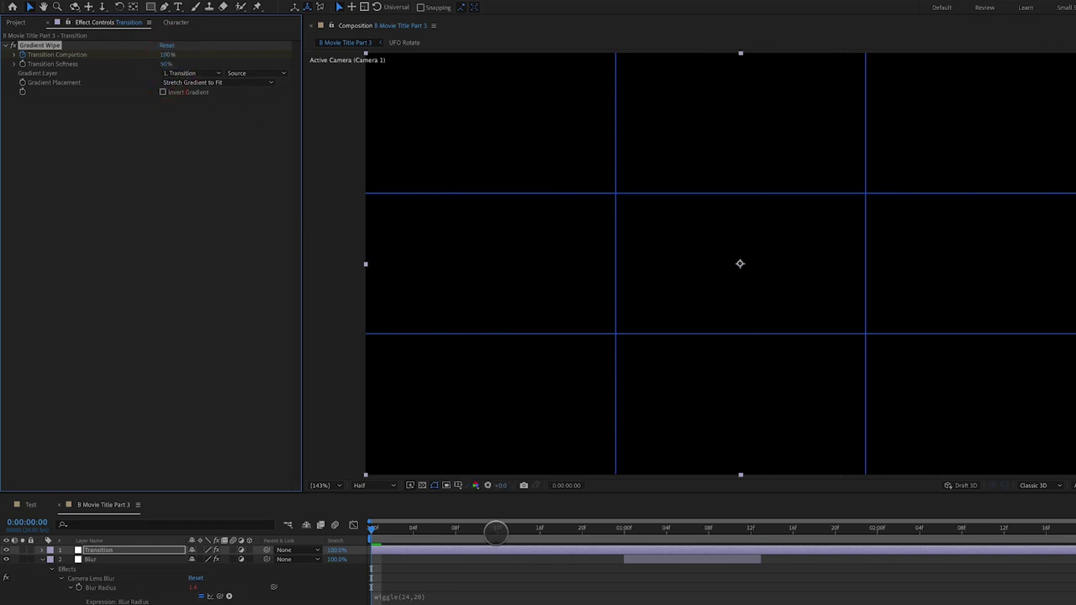
- Keyframe Transition Completion at 0% at 0:12 and trim the Transition layer to end there, previewing the wipe
{"action": "left_click", "coordinate": [497, 528]}
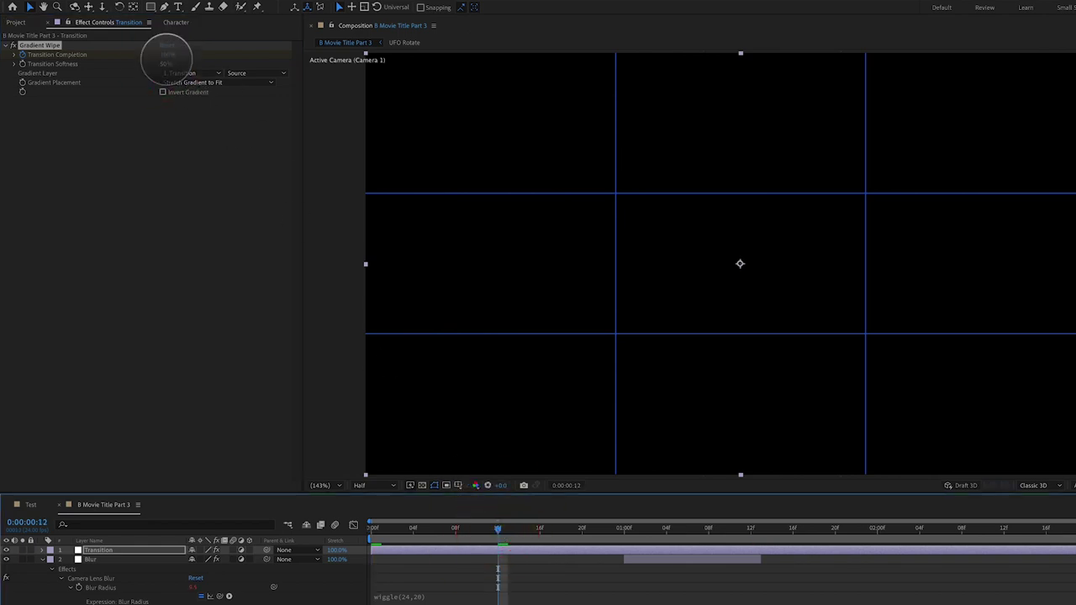
{"action": "left_click_drag", "start_coordinate": [165, 53], "coordinate": [153, 140]}
{"action": "key", "text": "space"}
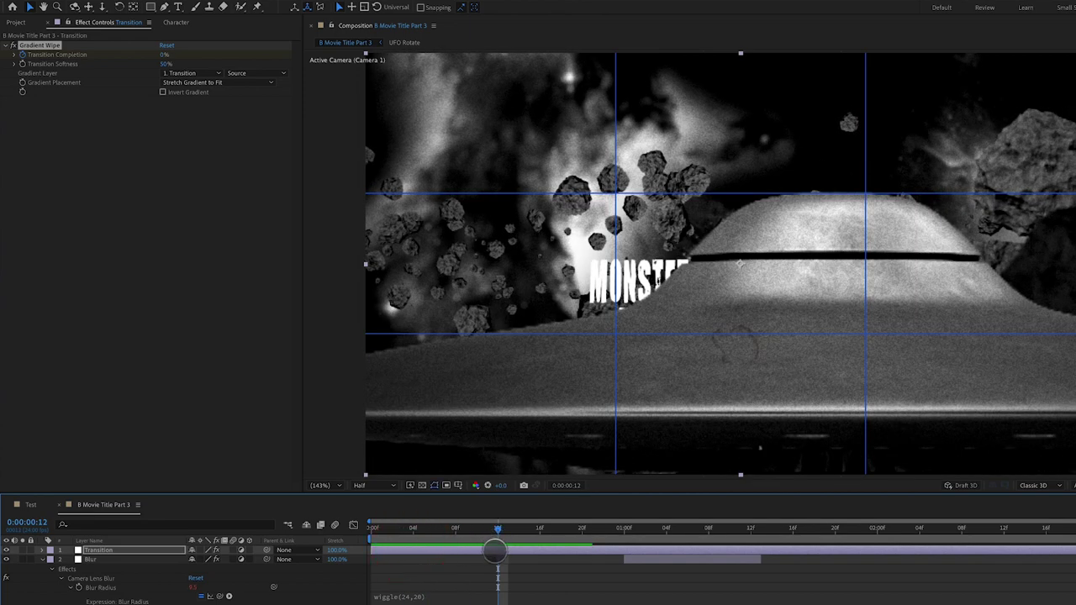
{"action": "left_click_drag", "start_coordinate": [494, 551], "coordinate": [391, 543]}
{"action": "key", "text": "space"}
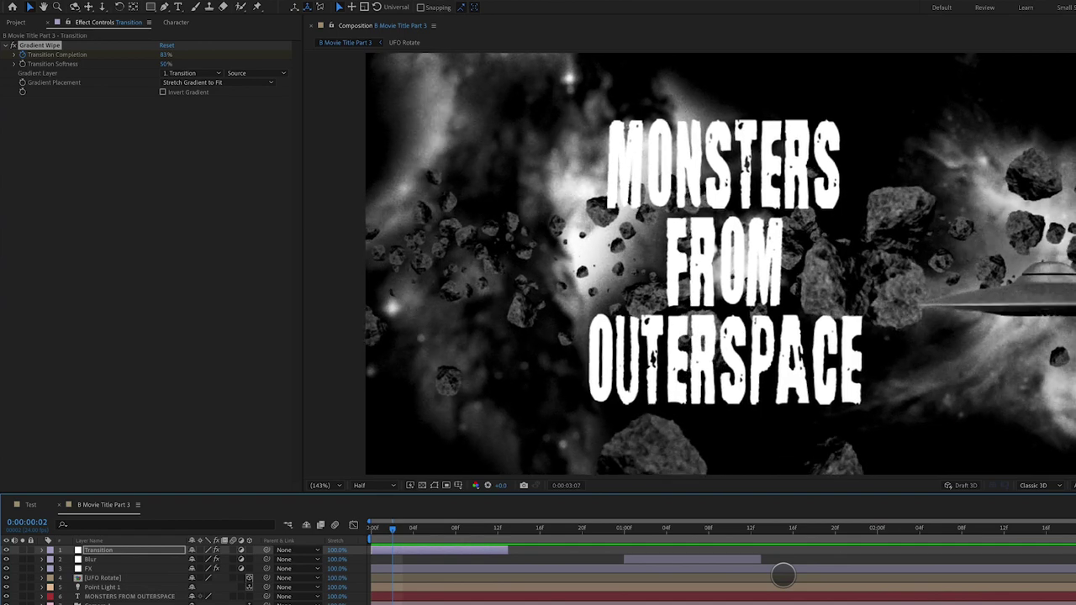
- Create a new black 1920 x 1080 solid above the Transition layer and name it Dust 1
{"action": "left_click", "coordinate": [114, 550]}
{"action": "left_click", "coordinate": [284, 250]}
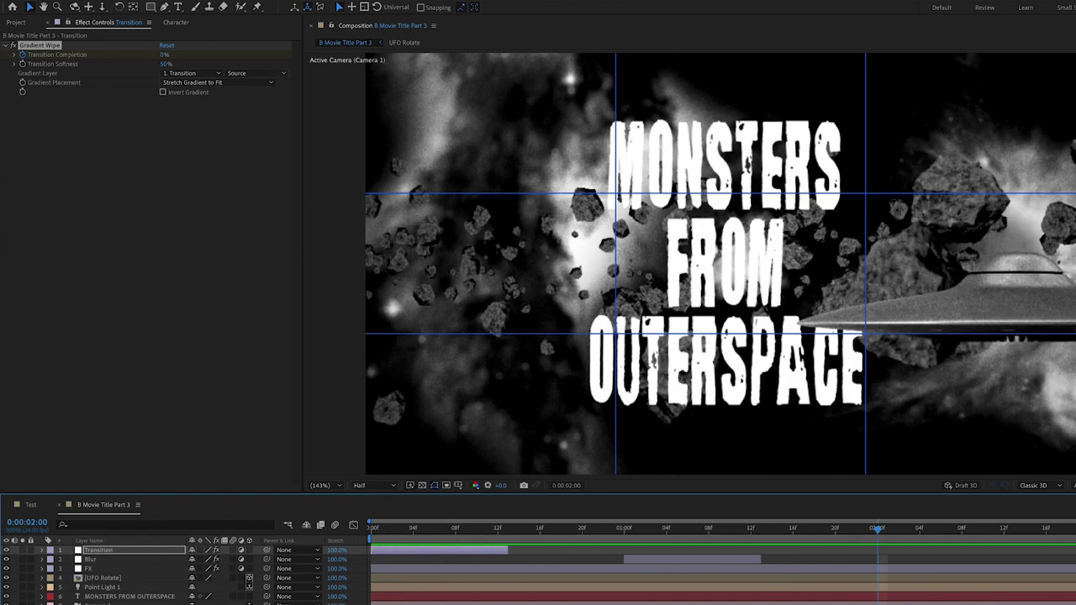
{"action": "left_click", "coordinate": [185, 1]}
{"action": "mouse_move", "coordinate": [286, 6]}
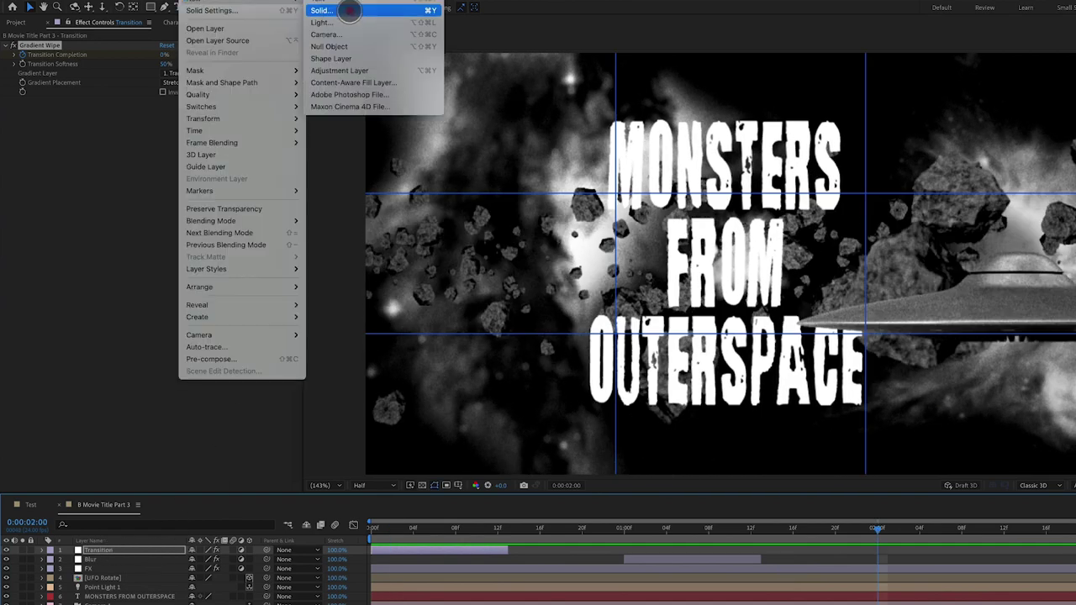
{"action": "left_click", "coordinate": [348, 7]}
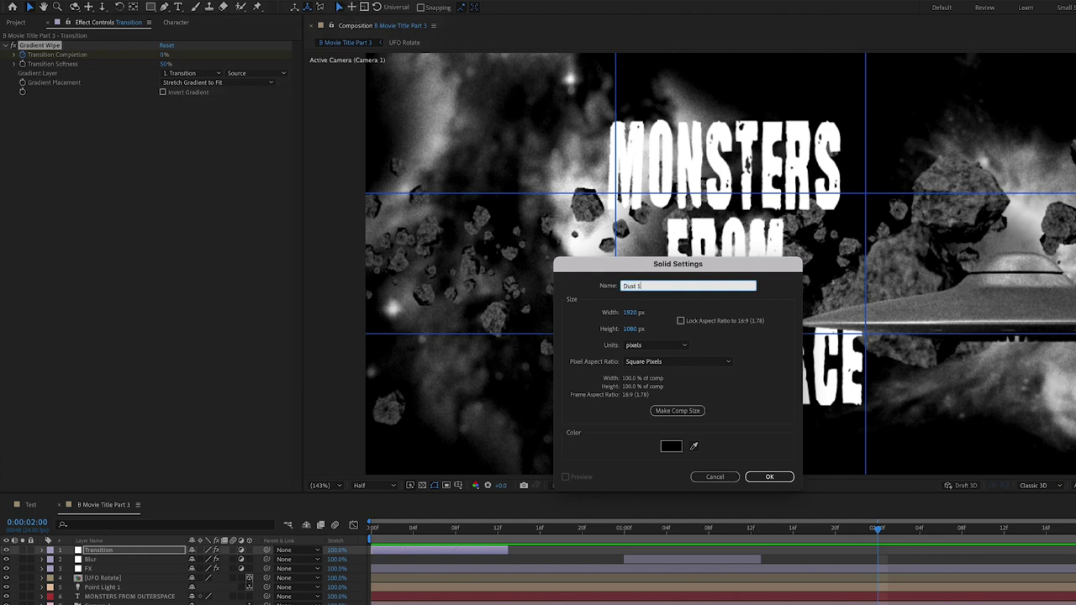
{"action": "key", "text": "Return"}
- Solo the Dust 1 layer and apply the Fractal Noise effect to it
{"action": "left_click", "coordinate": [23, 550]}
{"action": "left_click", "coordinate": [214, 2]}
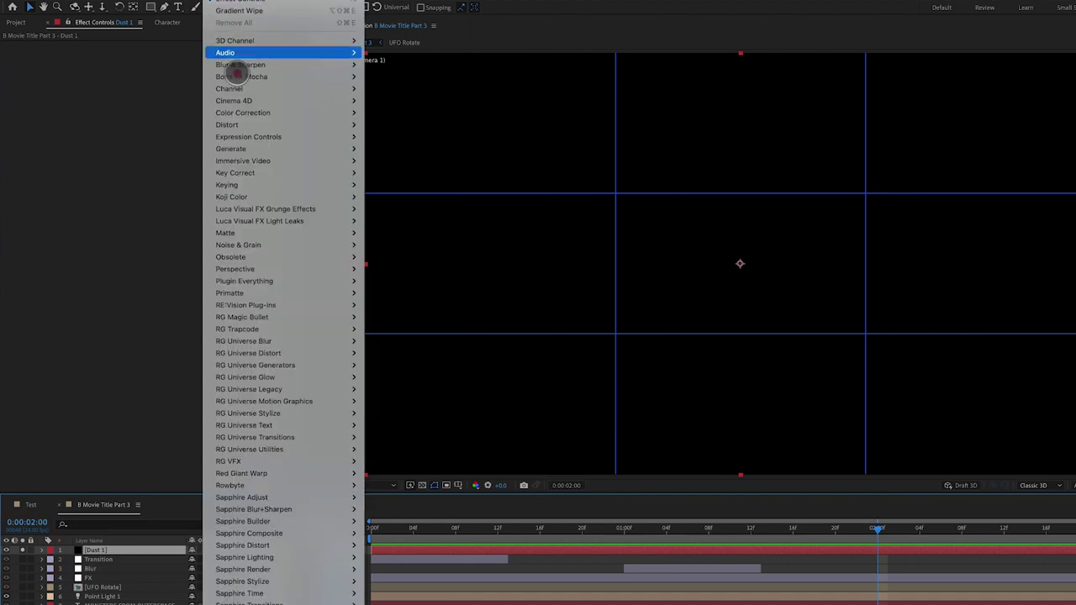
{"action": "mouse_move", "coordinate": [262, 234]}
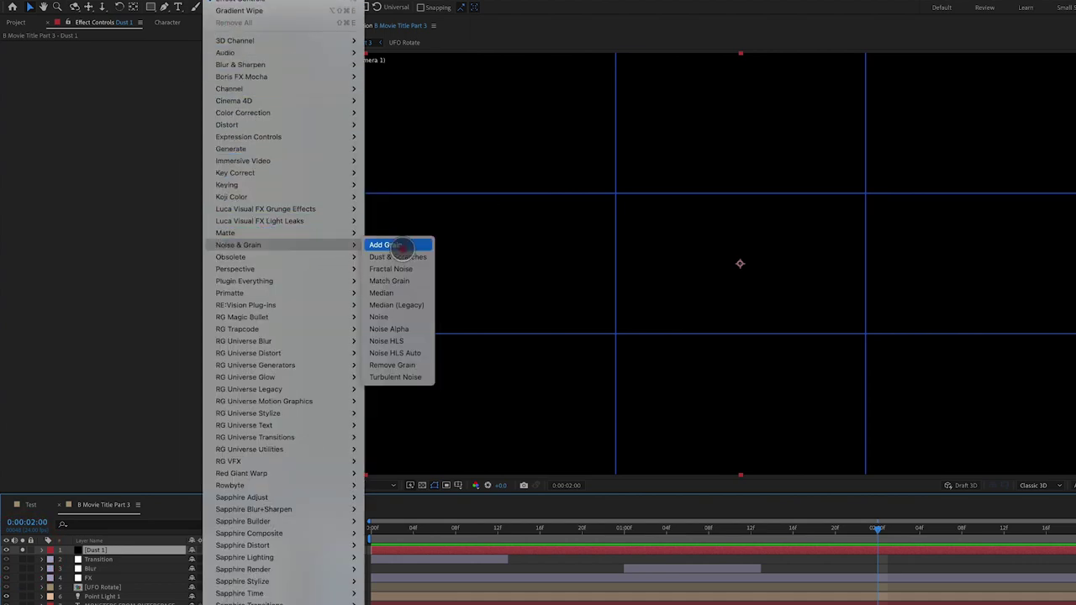
{"action": "left_click", "coordinate": [414, 271]}
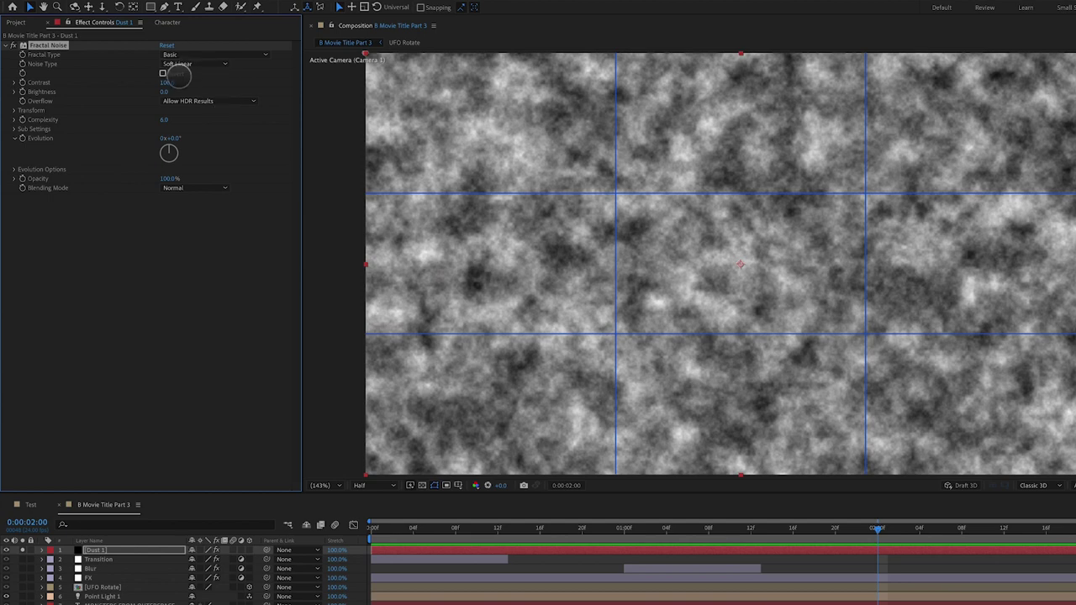
- Set the Fractal Noise Contrast to 1000 and Brightness to -400 to leave only small white specks
{"action": "left_click", "coordinate": [172, 81]}
{"action": "left_click", "coordinate": [171, 83]}
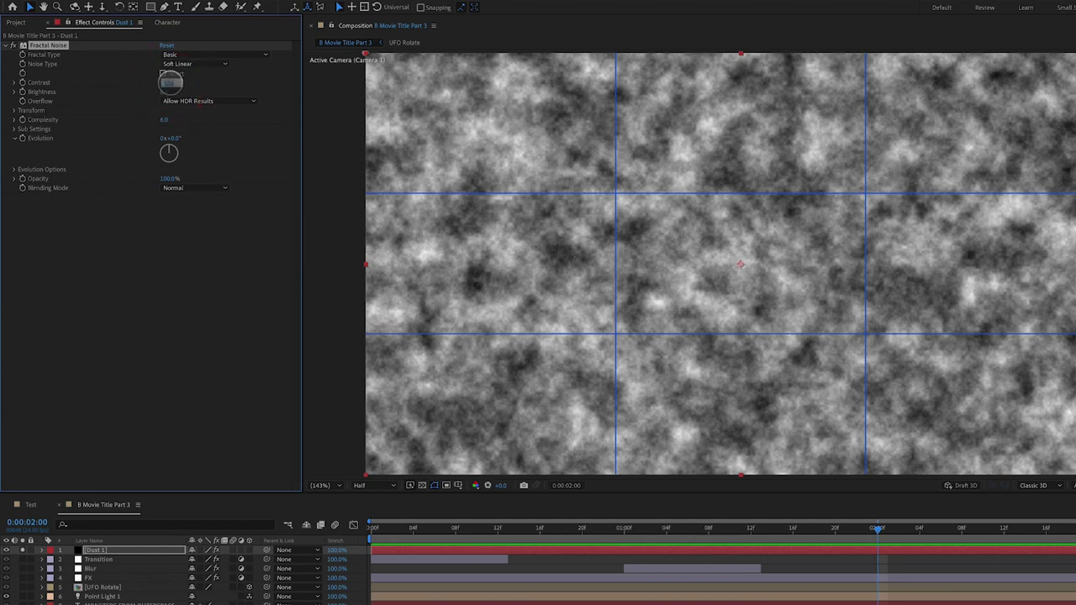
{"action": "key", "text": "Return"}
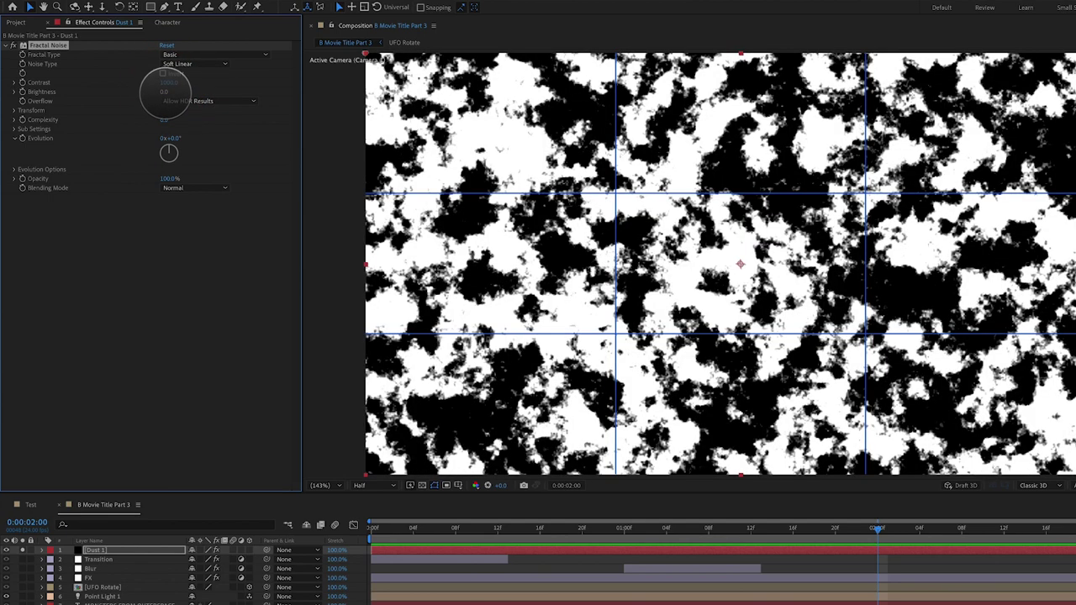
{"action": "left_click", "coordinate": [165, 92]}
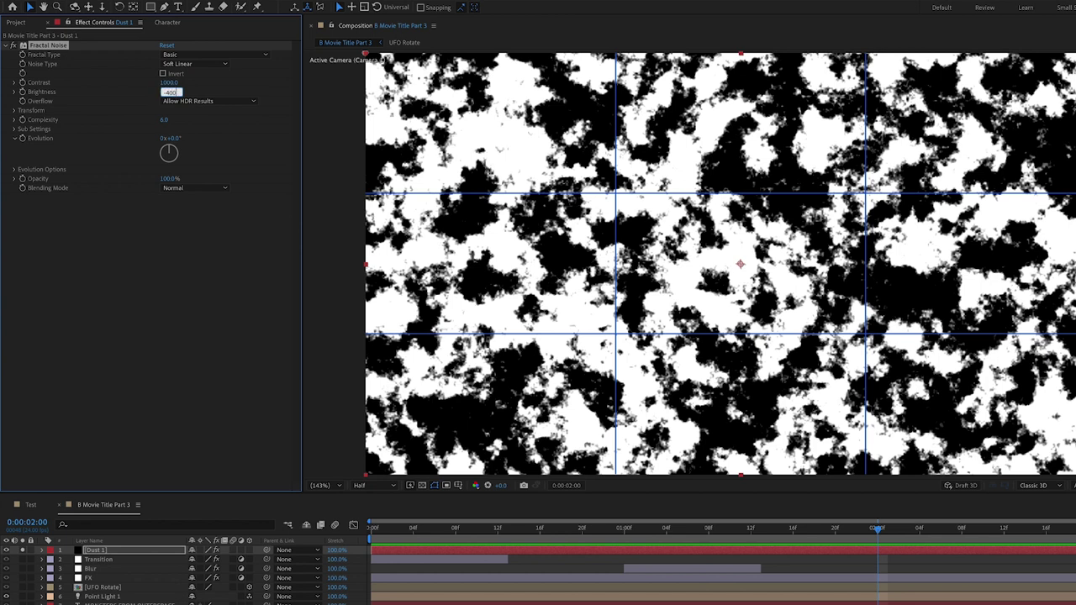
{"action": "left_click", "coordinate": [88, 191]}
- Animate the Fractal Noise Random Seed from 0 at the first frame to 65 at 3:23 and preview the dust
{"action": "left_click", "coordinate": [13, 170]}
{"action": "left_click", "coordinate": [31, 197]}
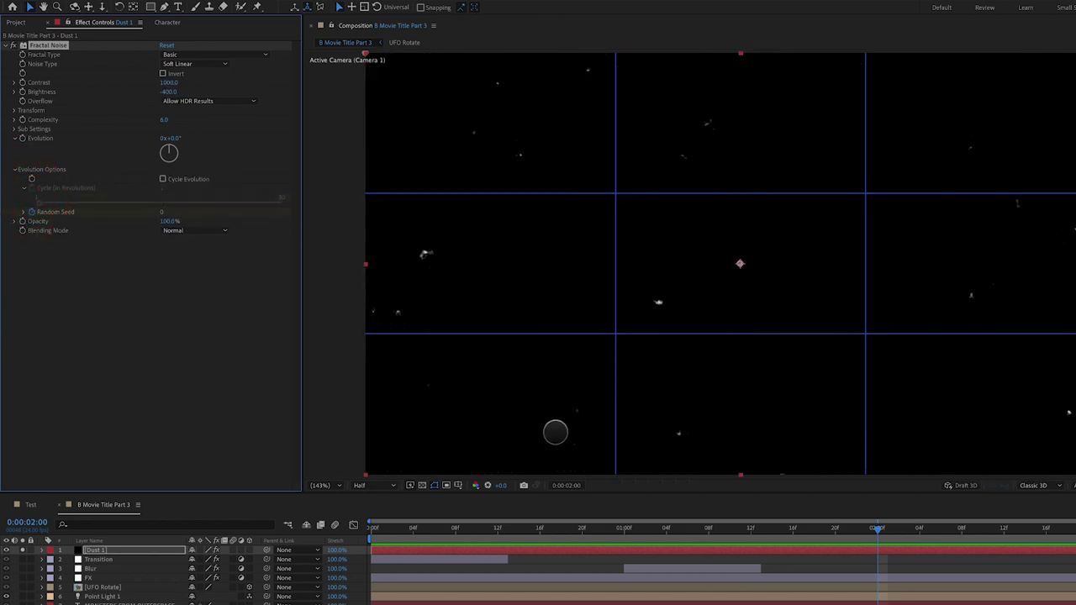
{"action": "left_click_drag", "start_coordinate": [877, 569], "coordinate": [380, 575]}
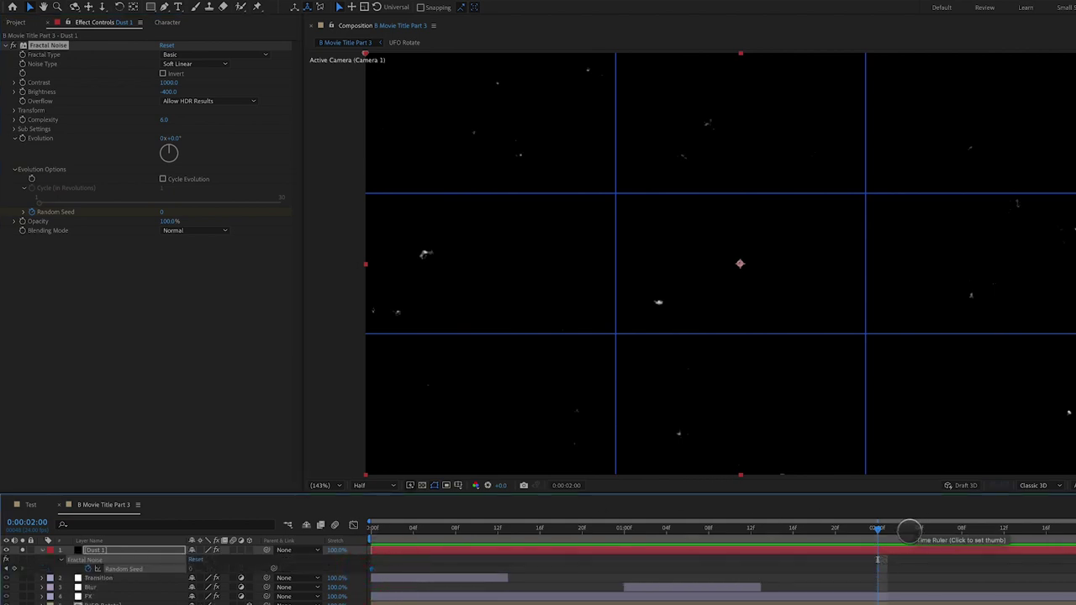
{"action": "left_click_drag", "start_coordinate": [908, 531], "coordinate": [1075, 531]}
{"action": "left_click", "coordinate": [192, 569]}
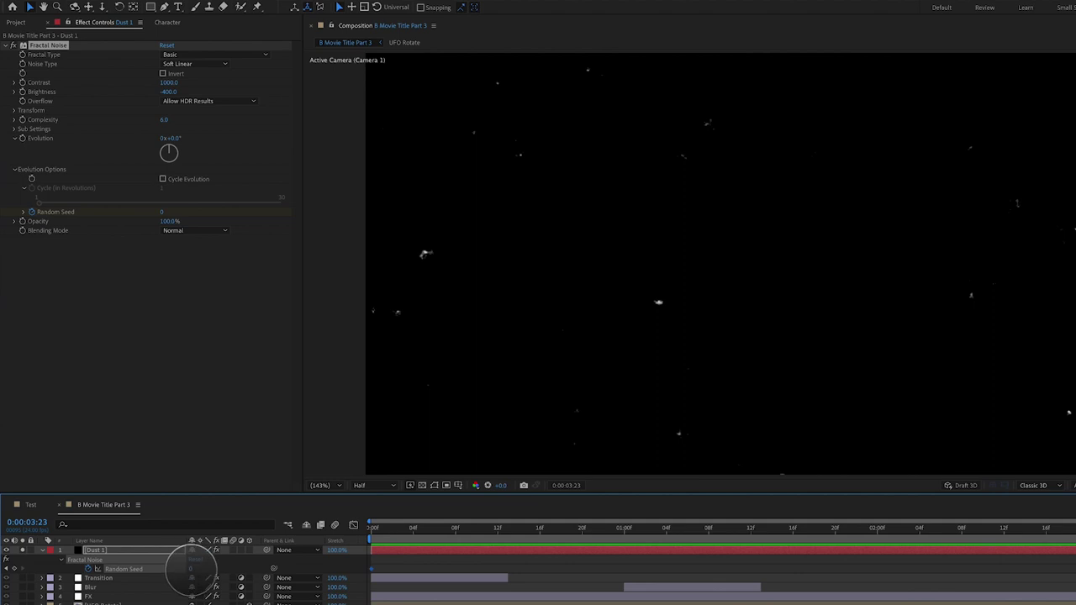
{"action": "left_click_drag", "start_coordinate": [191, 569], "coordinate": [251, 575]}
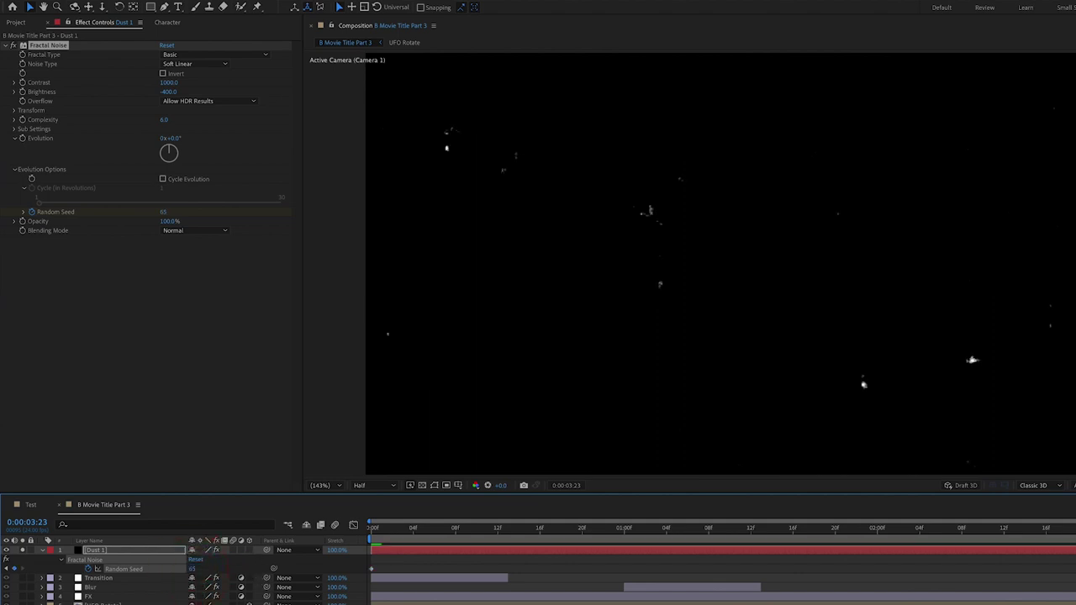
{"action": "key", "text": "space"}
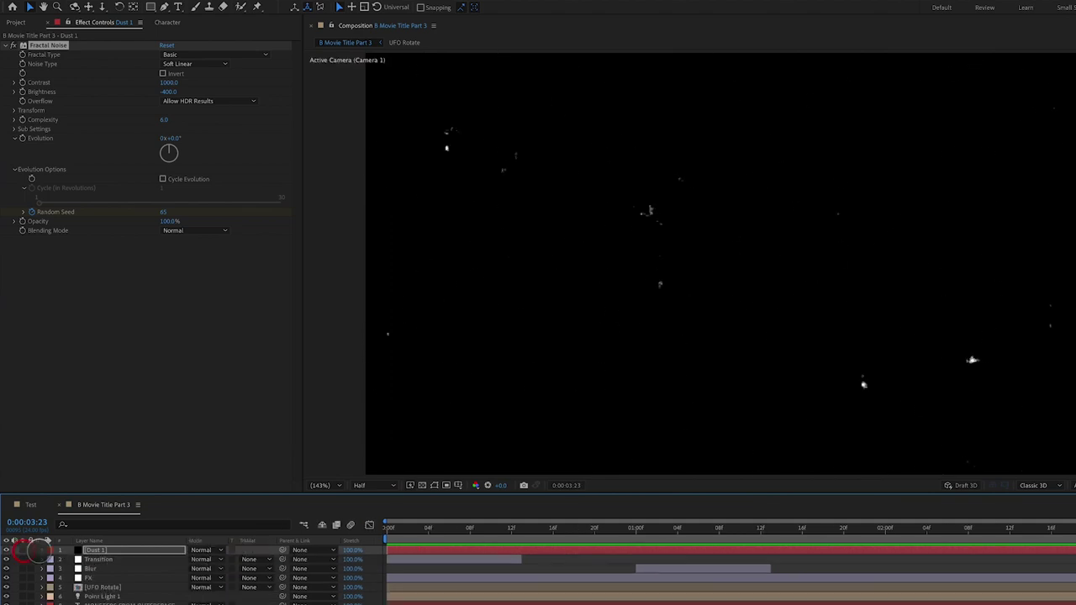
- Unsolo Dust 1, move it below the FX layer, set its blending mode to Screen and compare with it hidden
{"action": "left_click_drag", "start_coordinate": [89, 553], "coordinate": [106, 580]}
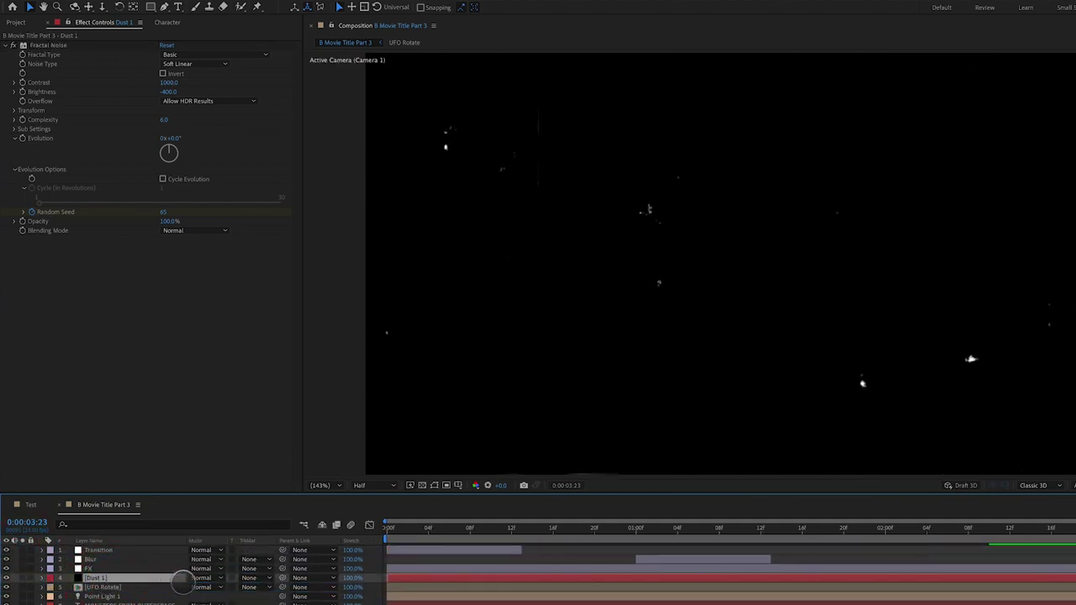
{"action": "left_click_drag", "start_coordinate": [205, 578], "coordinate": [232, 410]}
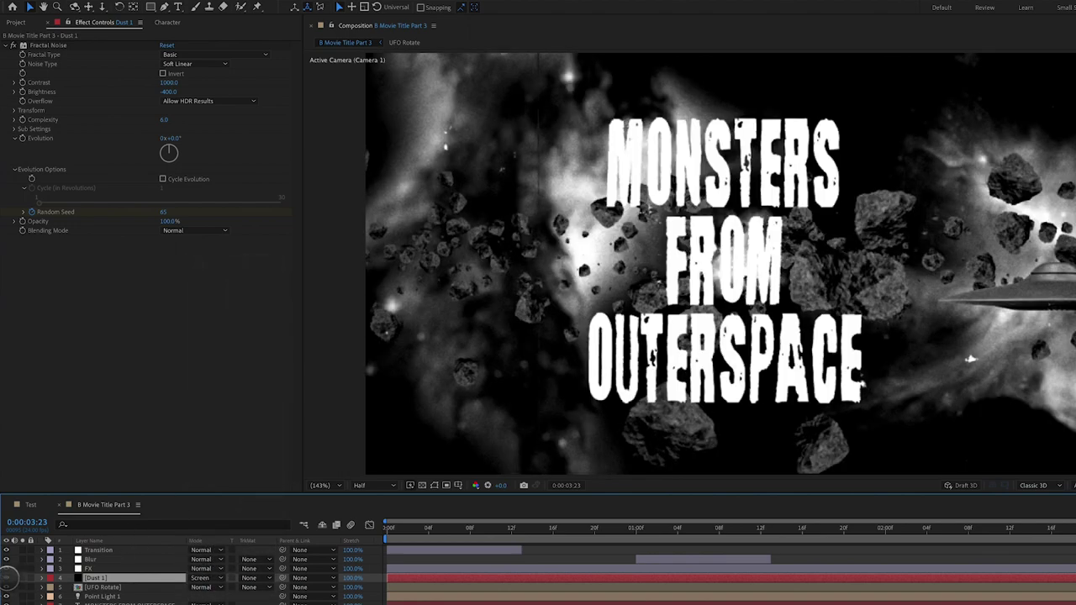
{"action": "left_click", "coordinate": [7, 578]}
{"action": "left_click", "coordinate": [7, 578]}
{"action": "left_click", "coordinate": [7, 578]}
{"action": "left_click", "coordinate": [8, 579]}
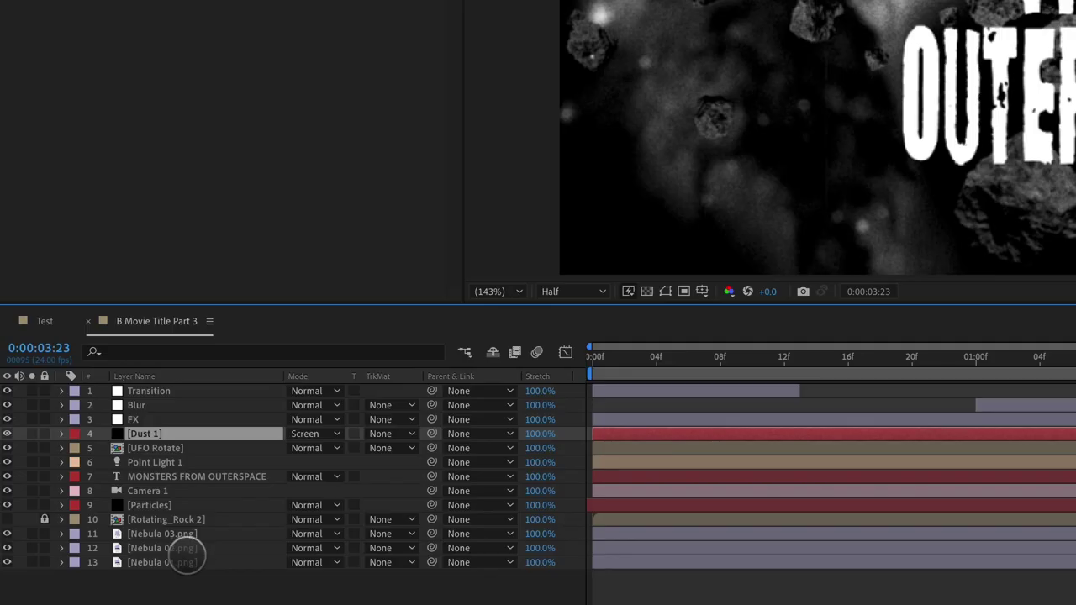
- Solo the Nebula 01, Nebula 03 and Nebula 02 layers one at a time to examine each one's part of the background
{"action": "left_click", "coordinate": [173, 561]}
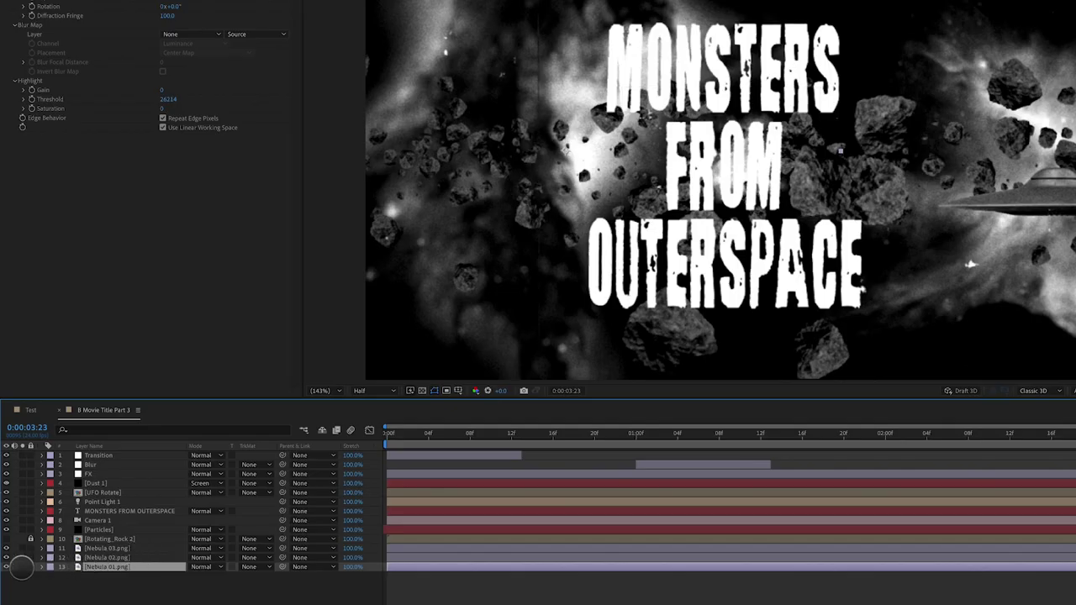
{"action": "left_click", "coordinate": [21, 567]}
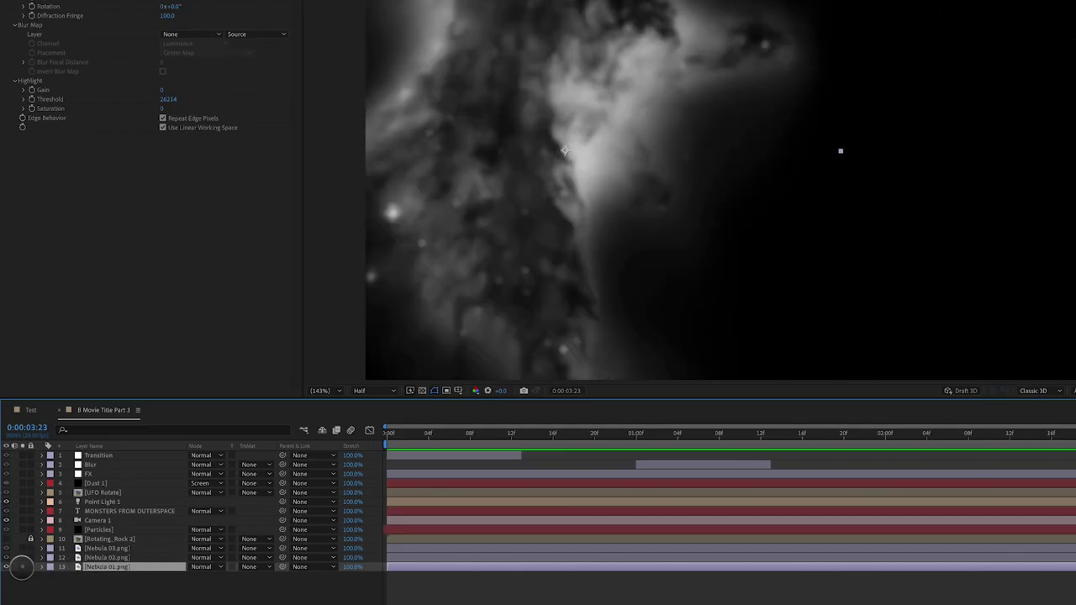
{"action": "left_click", "coordinate": [22, 567]}
{"action": "left_click", "coordinate": [23, 548]}
{"action": "left_click", "coordinate": [22, 549]}
{"action": "left_click", "coordinate": [22, 558]}
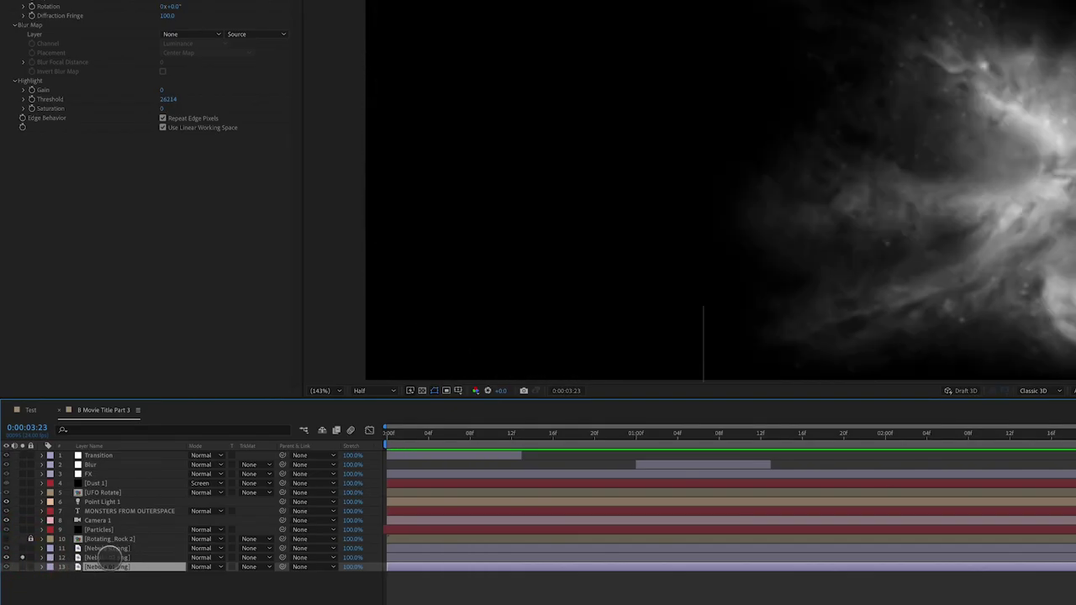
- Reposition the Nebula 02 layer behind the UFO and the Nebula 01 layer behind the title in the composition
{"action": "left_click", "coordinate": [110, 557]}
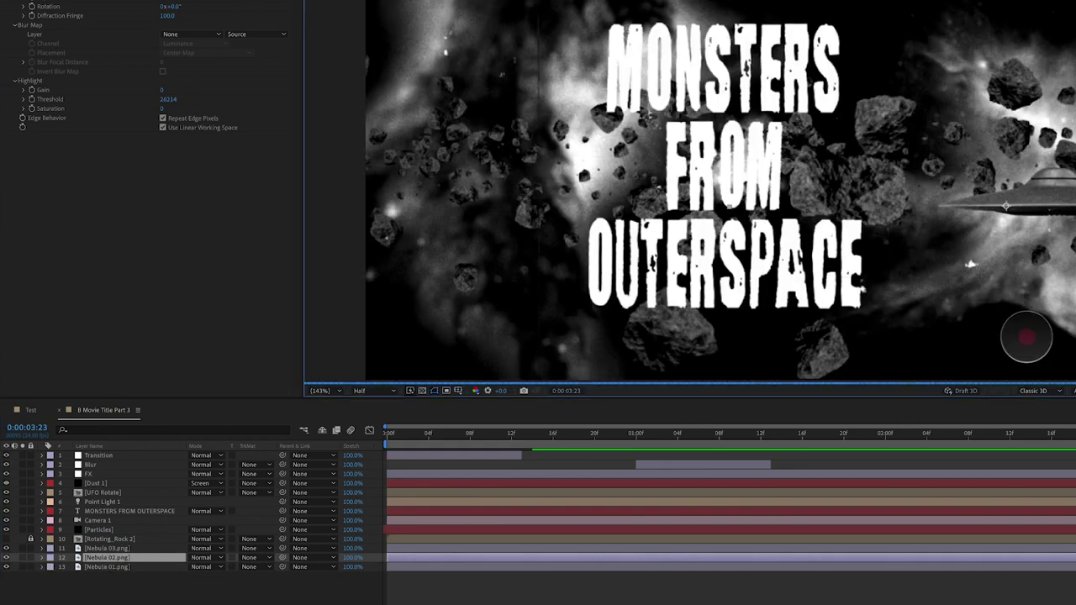
{"action": "left_click_drag", "start_coordinate": [1027, 337], "coordinate": [1050, 322]}
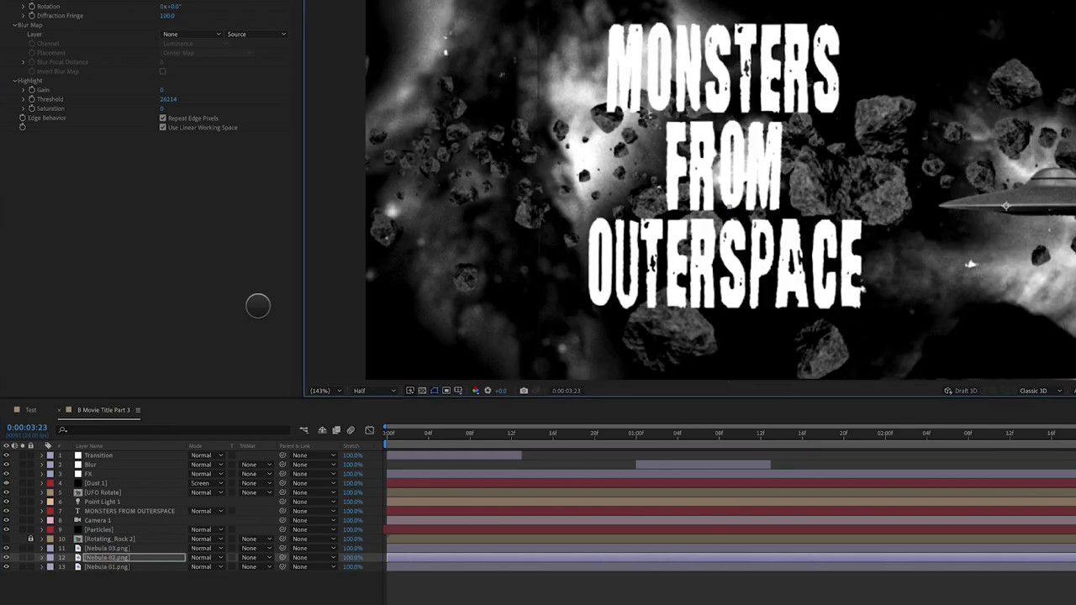
{"action": "left_click", "coordinate": [101, 567]}
{"action": "left_click", "coordinate": [468, 236]}
{"action": "left_click_drag", "start_coordinate": [468, 236], "coordinate": [462, 197]}
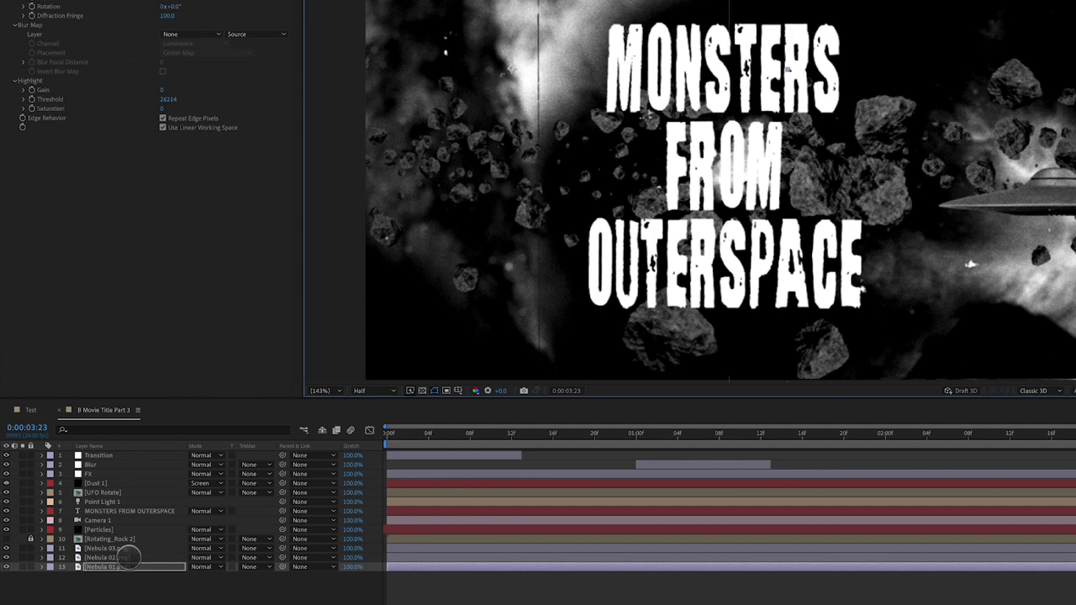
- Hide the Nebula 03 layer briefly to check what it adds to the background
{"action": "left_click", "coordinate": [128, 556]}
{"action": "left_click", "coordinate": [7, 548]}
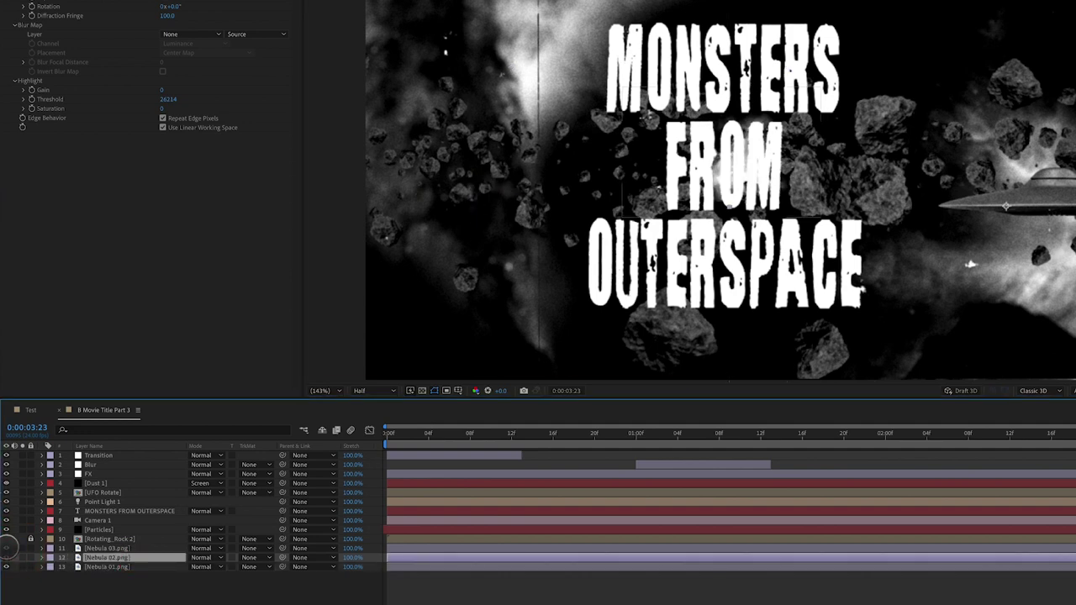
{"action": "left_click", "coordinate": [90, 547]}
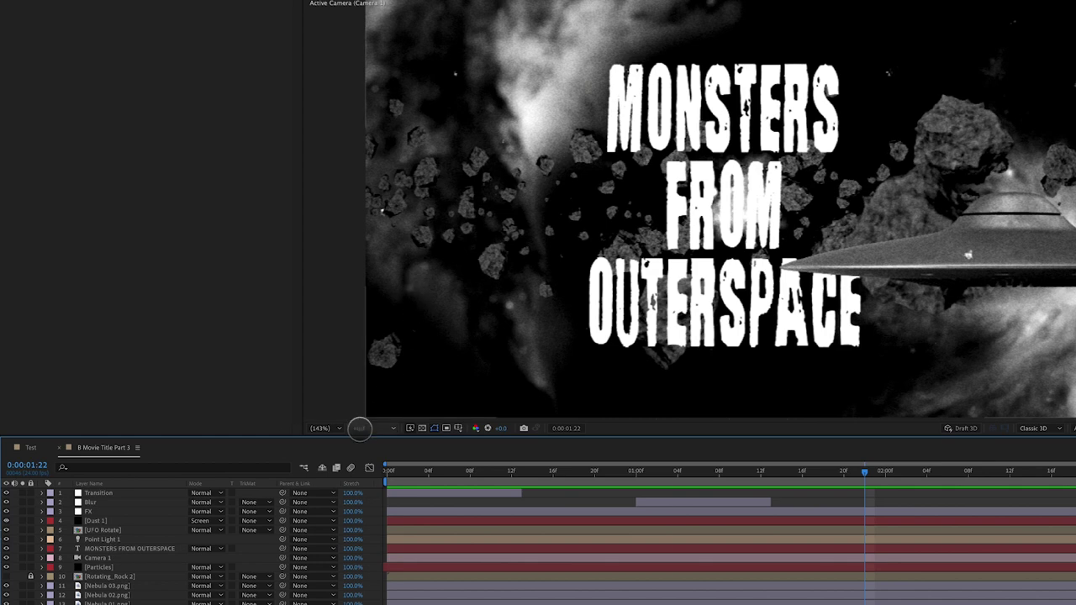
- Turn on Depth of Field in Camera 1's options and set the Focus Distance to 719 pixels
{"action": "left_click", "coordinate": [96, 557]}
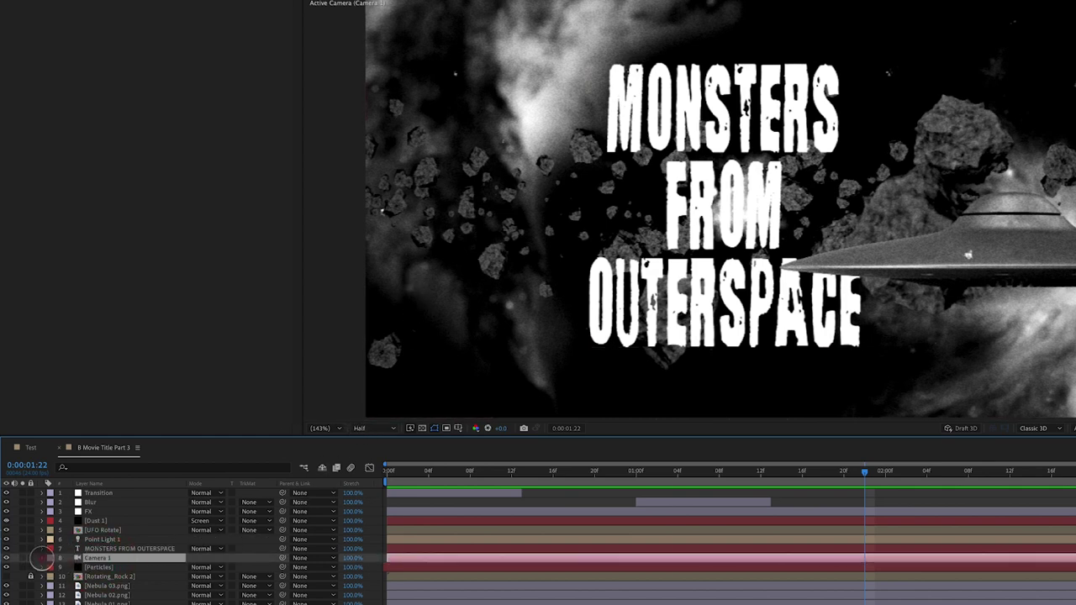
{"action": "left_click", "coordinate": [42, 557]}
{"action": "scroll", "coordinate": [44, 557], "scroll_direction": "down", "scroll_amount": 2}
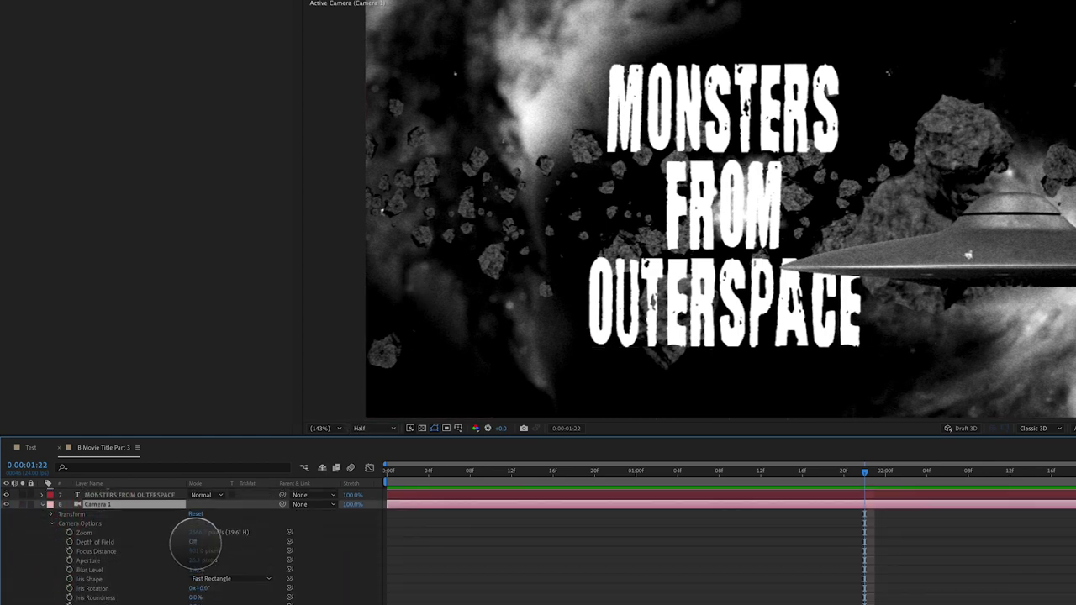
{"action": "left_click", "coordinate": [192, 542]}
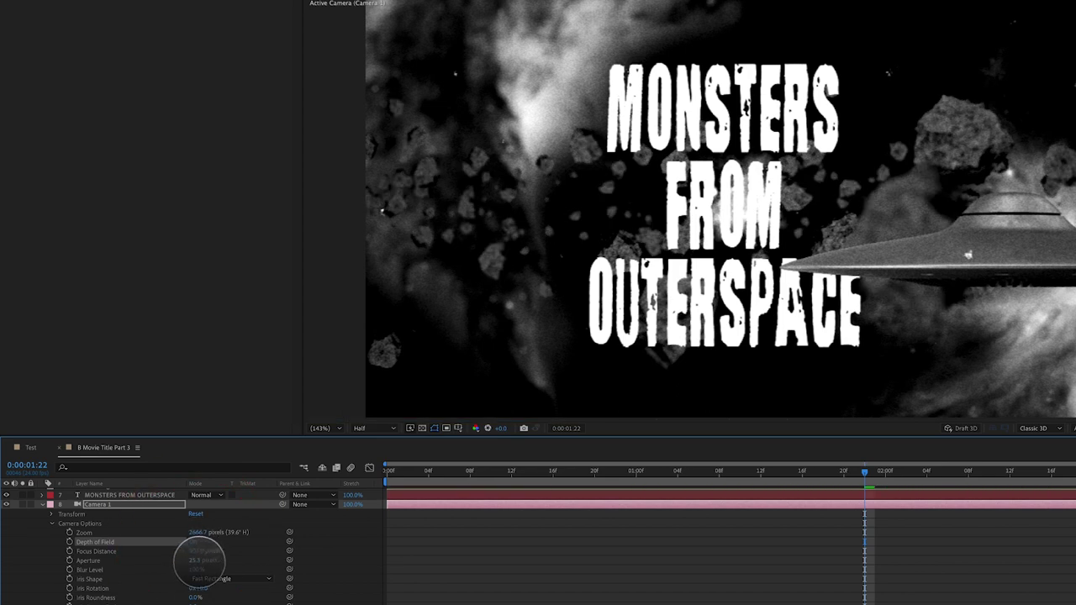
{"action": "left_click", "coordinate": [196, 553]}
{"action": "left_click_drag", "start_coordinate": [196, 552], "coordinate": [112, 552]}
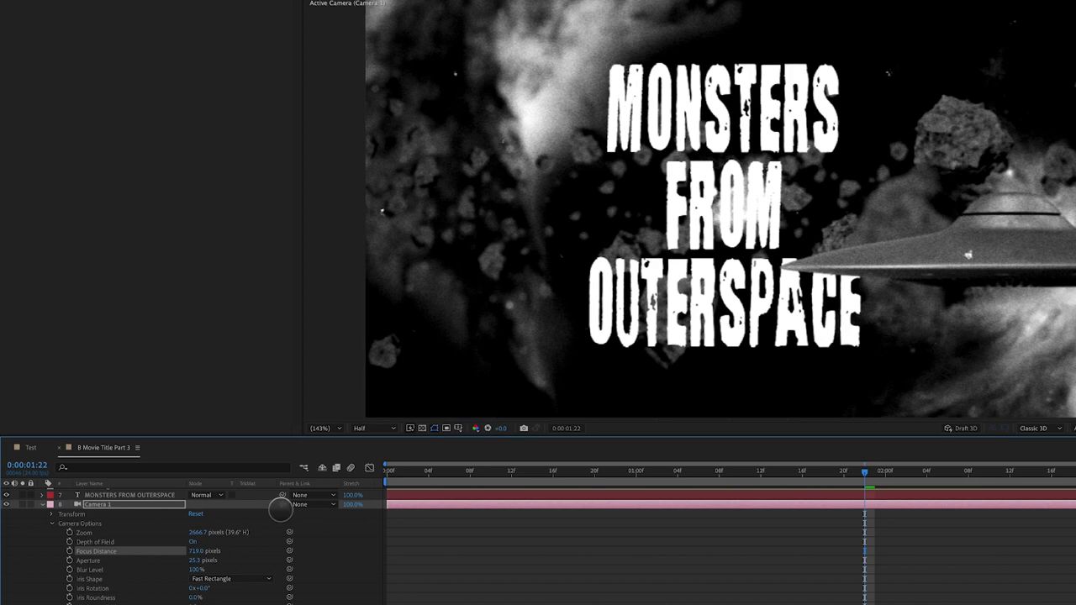
- Set the composition preview resolution to Full, play the animation to check the depth of field, and collapse Camera 1's properties
{"action": "left_click_drag", "start_coordinate": [196, 553], "coordinate": [115, 560]}
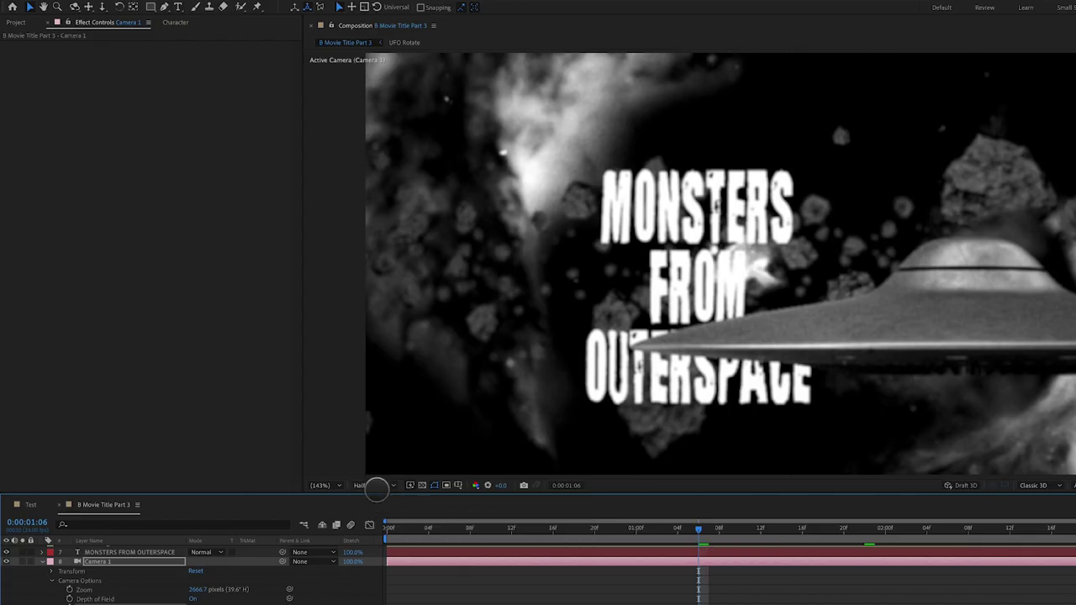
{"action": "left_click", "coordinate": [370, 428]}
{"action": "left_click", "coordinate": [374, 510]}
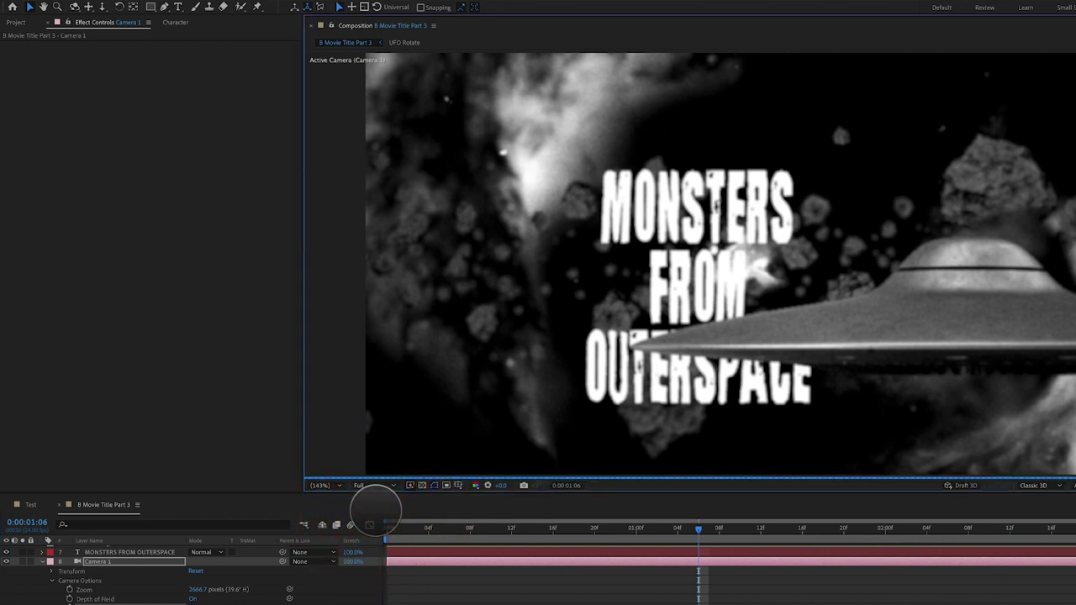
{"action": "key", "text": "space"}
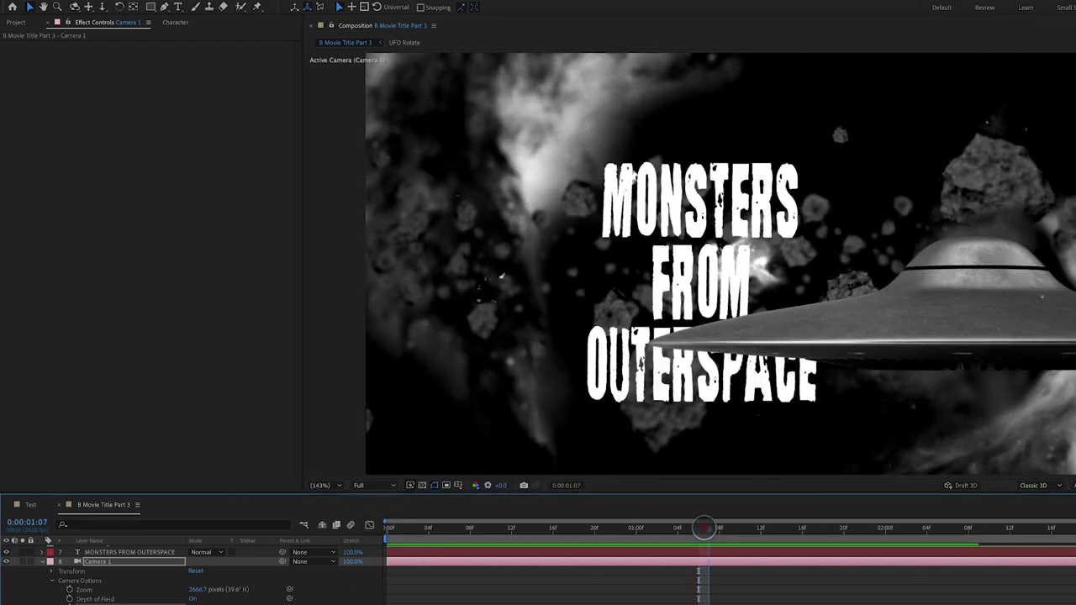
{"action": "left_click_drag", "start_coordinate": [786, 551], "coordinate": [812, 536]}
{"action": "left_click", "coordinate": [42, 561]}
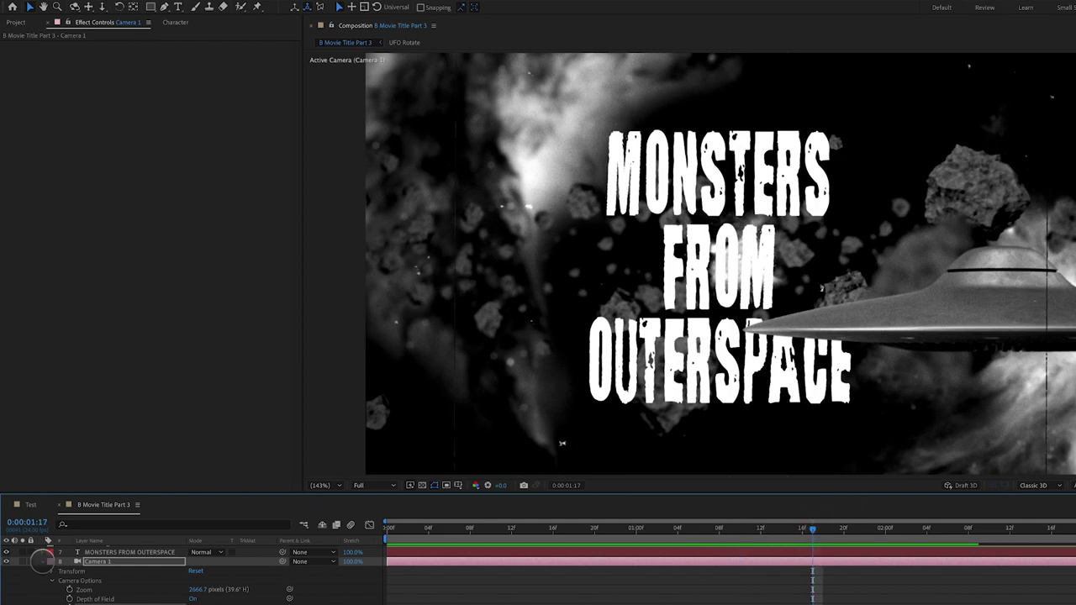
{"action": "left_click", "coordinate": [42, 561]}
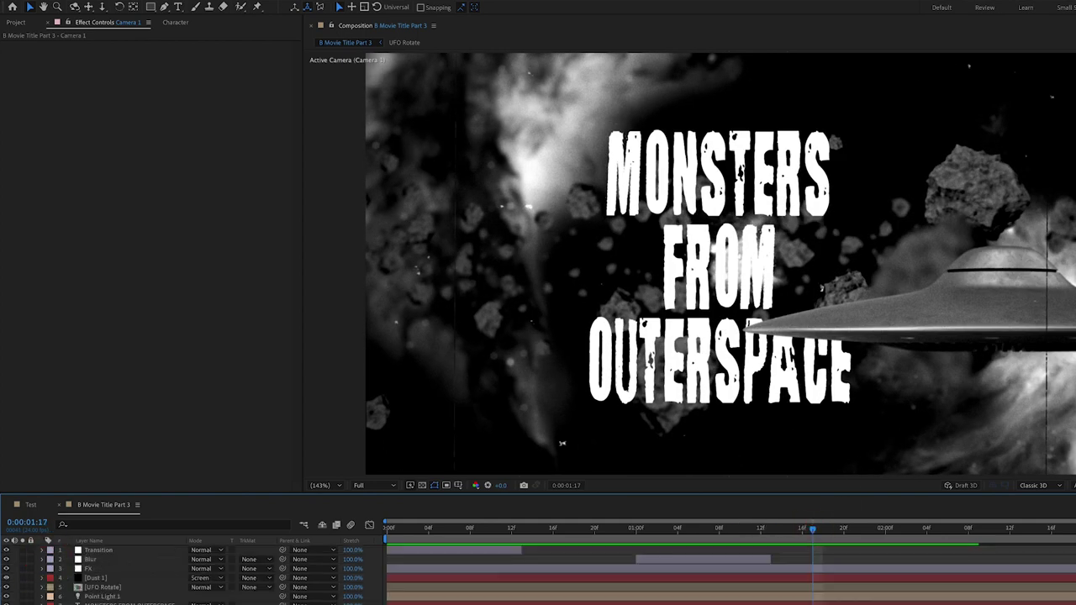
- Try a Random Seed of 1 in the Particular emitter on the Particles layer and check the asteroid arrangement at another frame
{"action": "left_click", "coordinate": [103, 599]}
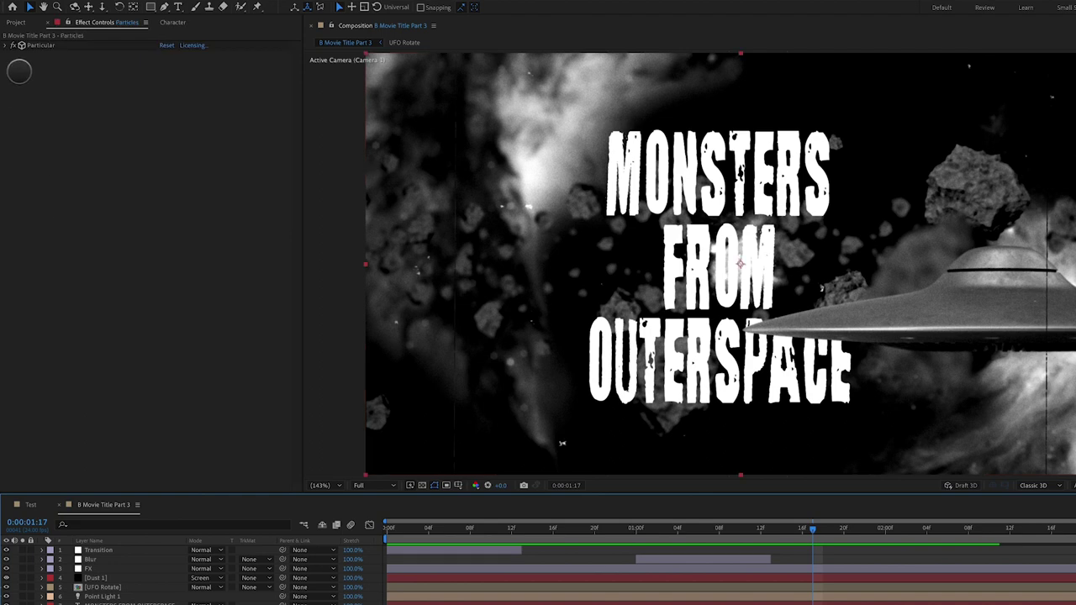
{"action": "left_click", "coordinate": [12, 45]}
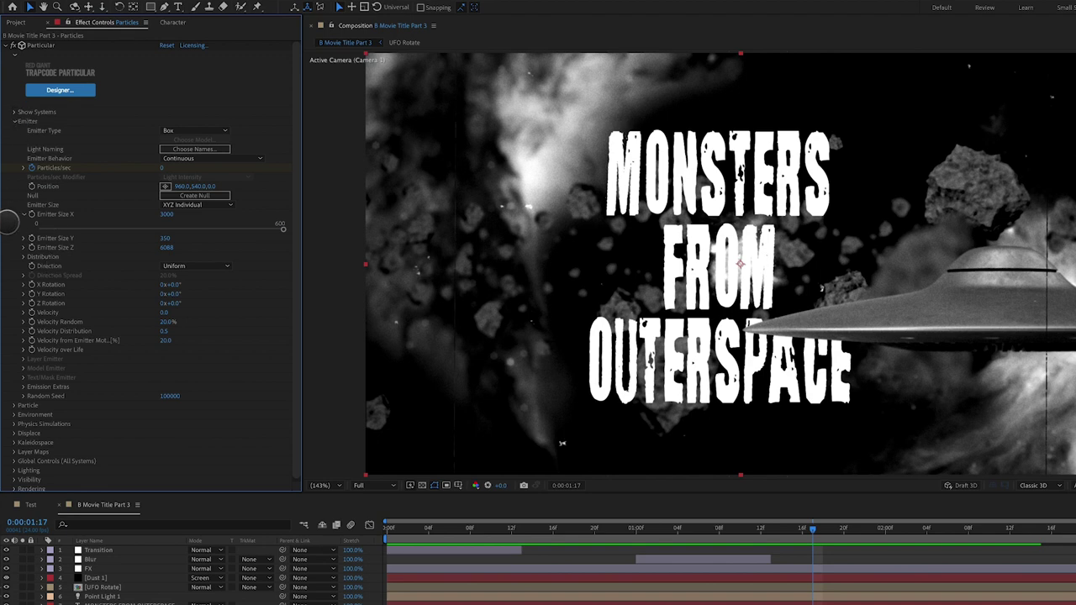
{"action": "left_click", "coordinate": [170, 396]}
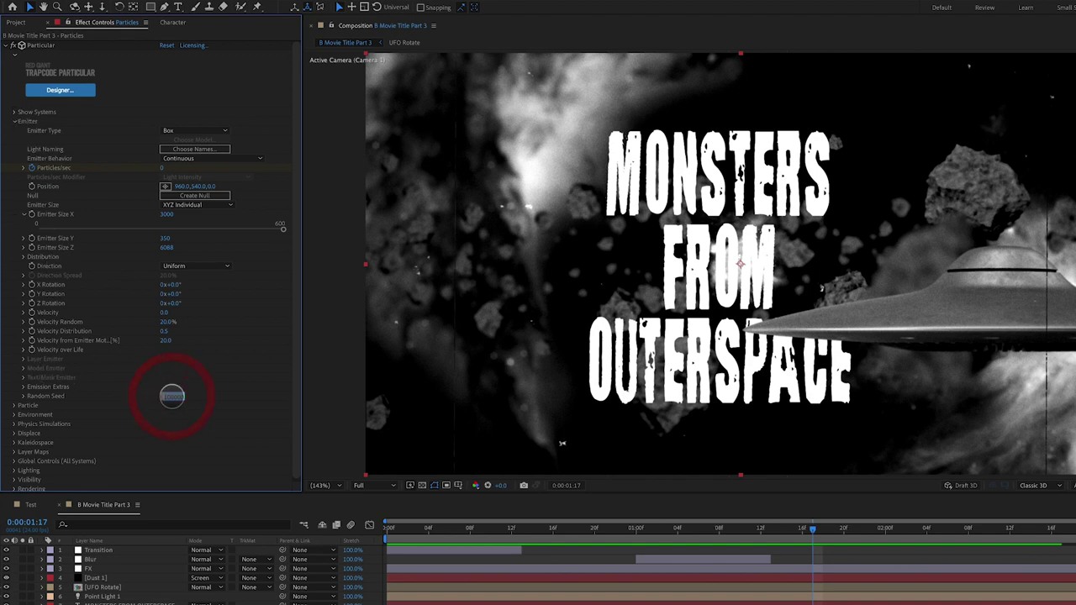
{"action": "type", "text": "1"}
{"action": "key", "text": "Return"}
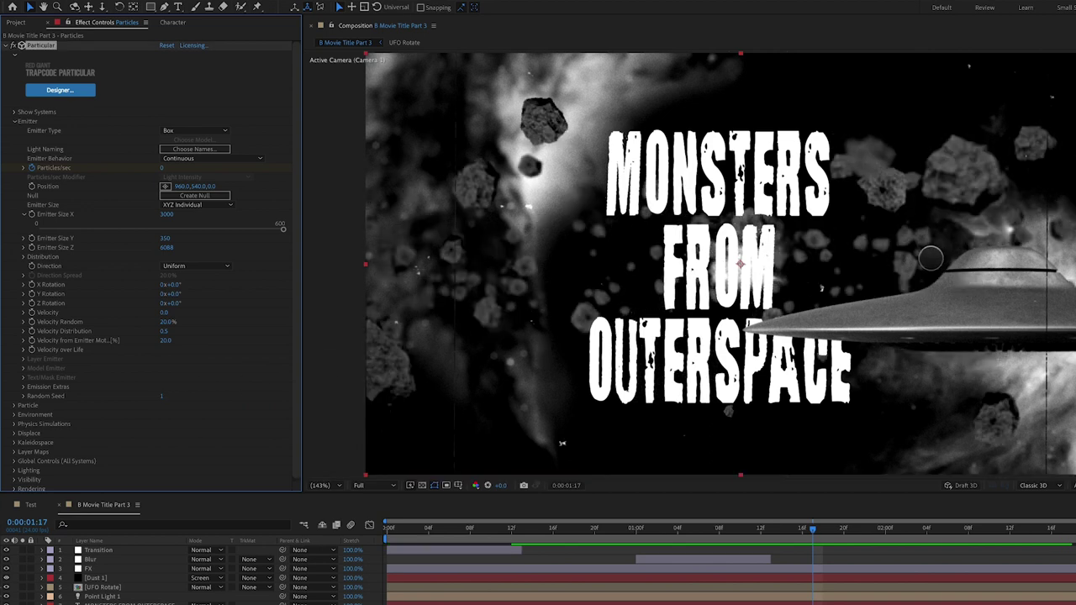
{"action": "left_click", "coordinate": [895, 528]}
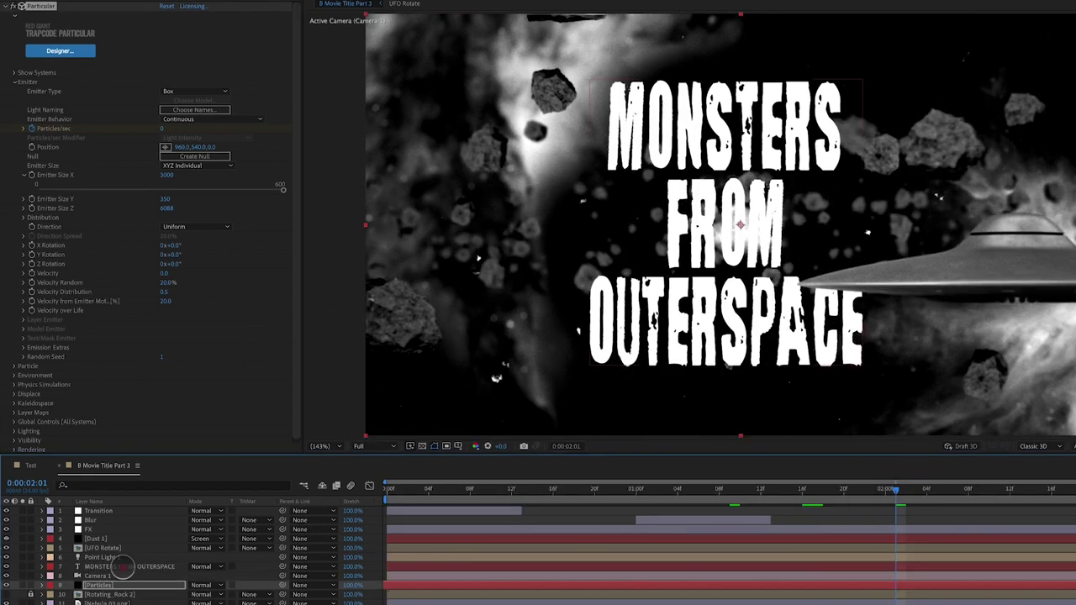
- Apply a Tint effect to the MONSTERS FROM OUTERSPACE text layer and map its white to a neutral gray
{"action": "left_click", "coordinate": [123, 567]}
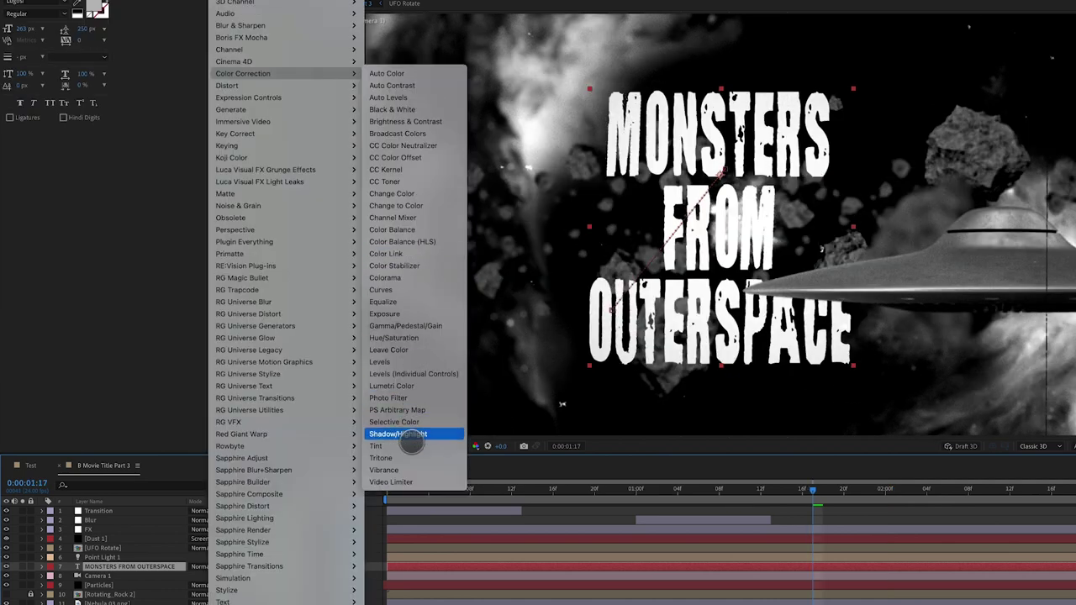
{"action": "left_click", "coordinate": [411, 446]}
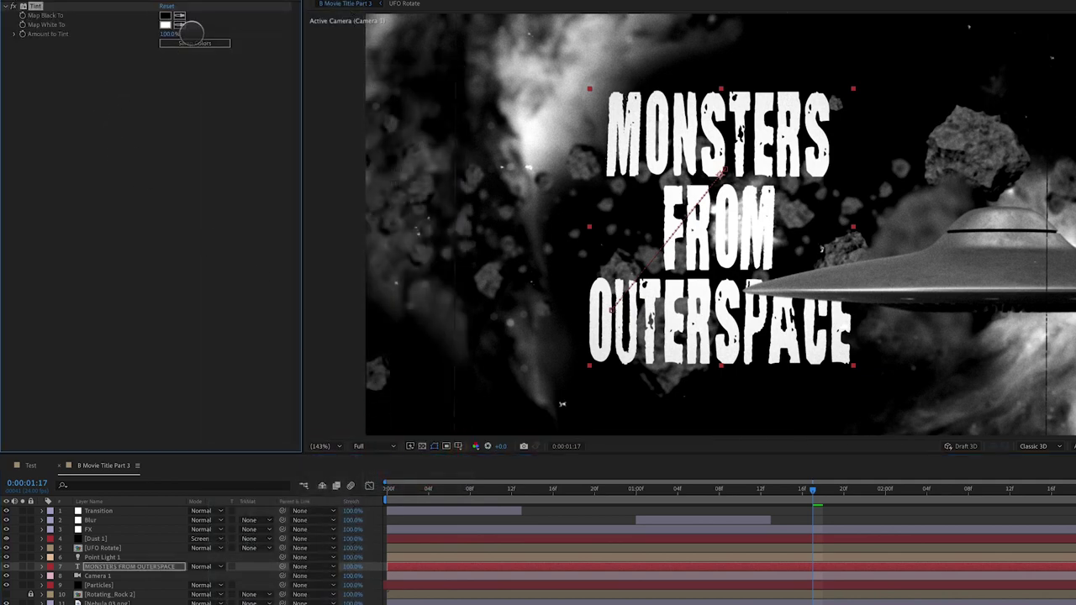
{"action": "left_click", "coordinate": [167, 25]}
{"action": "left_click", "coordinate": [359, 347]}
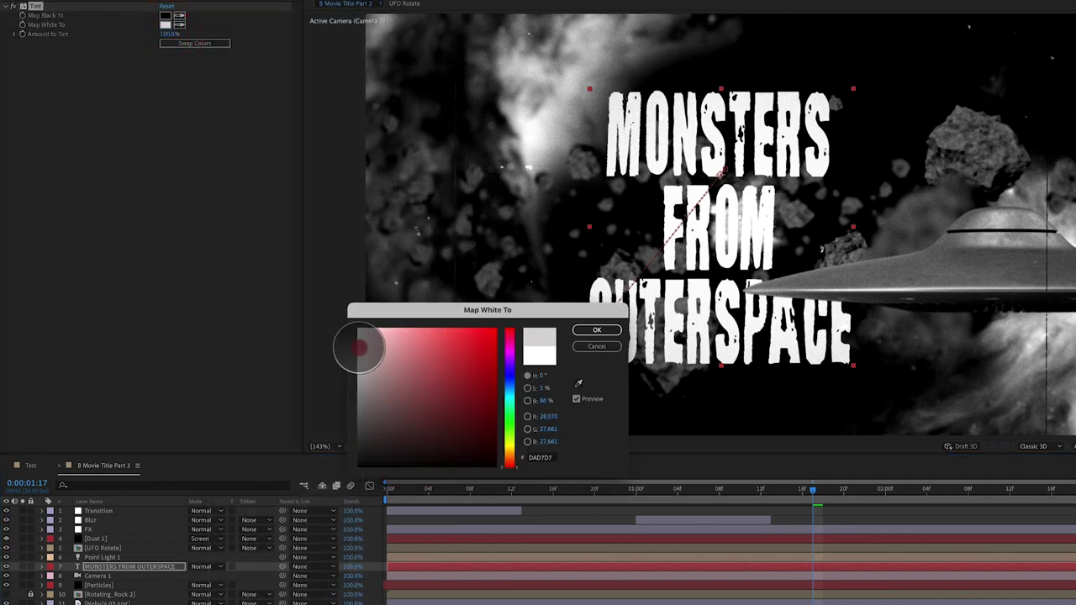
{"action": "left_click", "coordinate": [595, 329]}
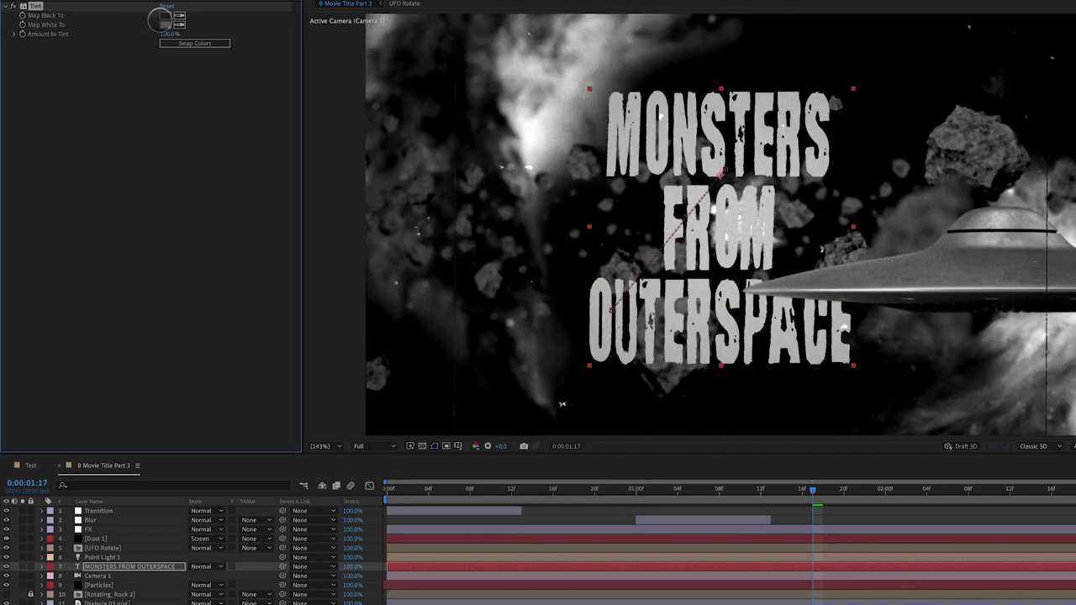
- Lighten the title Tint's Map White To color in two passes to a soft off-white
{"action": "left_click", "coordinate": [165, 23]}
{"action": "left_click", "coordinate": [359, 344]}
{"action": "left_click", "coordinate": [597, 329]}
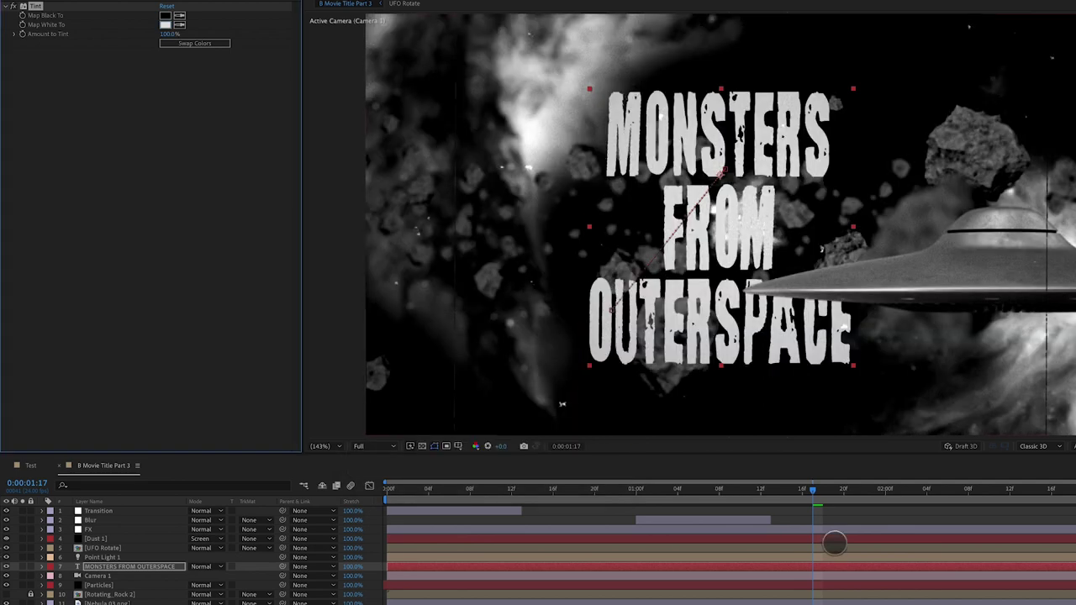
{"action": "left_click", "coordinate": [165, 23]}
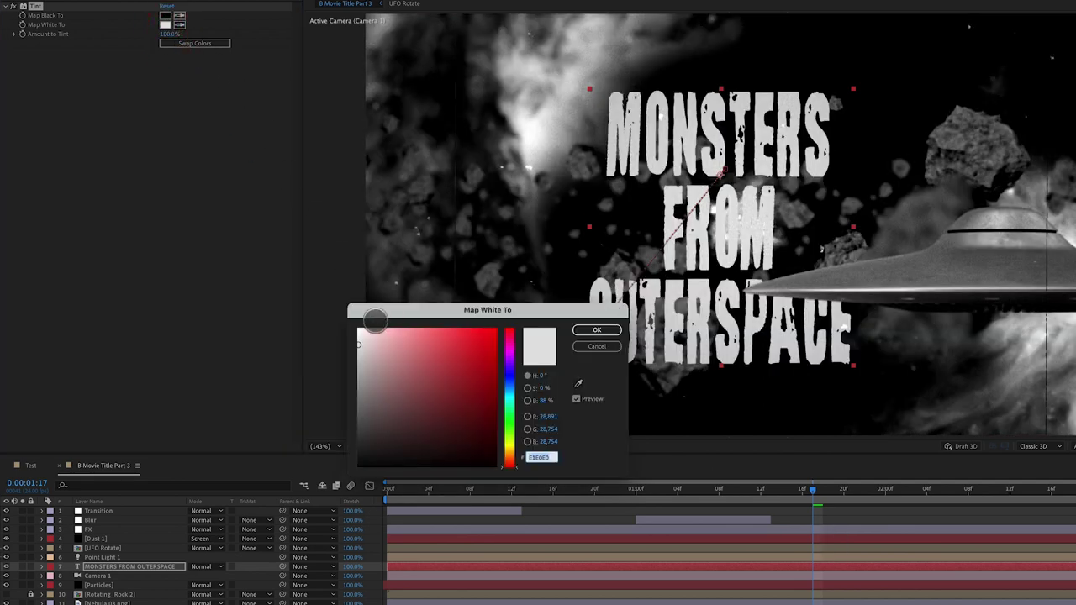
{"action": "left_click", "coordinate": [355, 339]}
{"action": "left_click", "coordinate": [587, 333]}
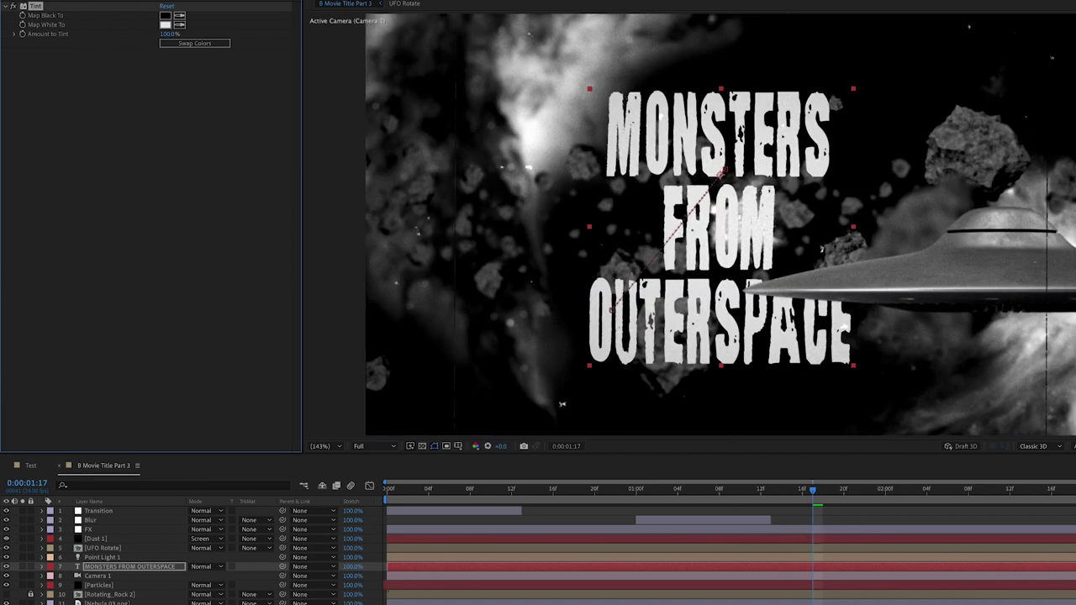
- Add a Gaussian Blur with a Blurriness of 3 to the title text layer and toggle the effect to compare
{"action": "right_click", "coordinate": [122, 567]}
{"action": "mouse_move", "coordinate": [244, 25]}
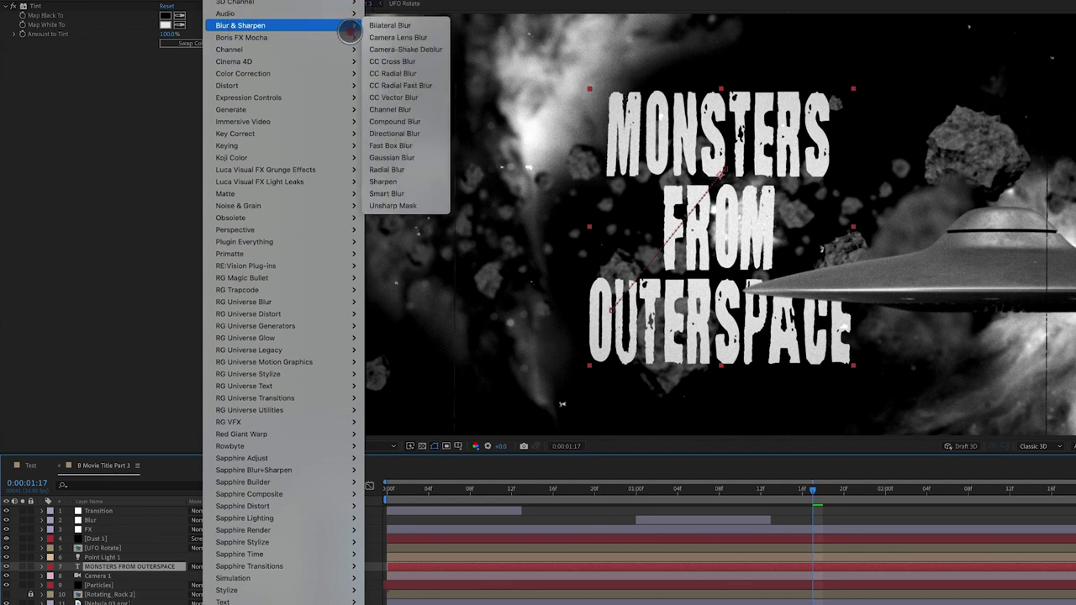
{"action": "left_click", "coordinate": [397, 157]}
{"action": "left_click", "coordinate": [166, 61]}
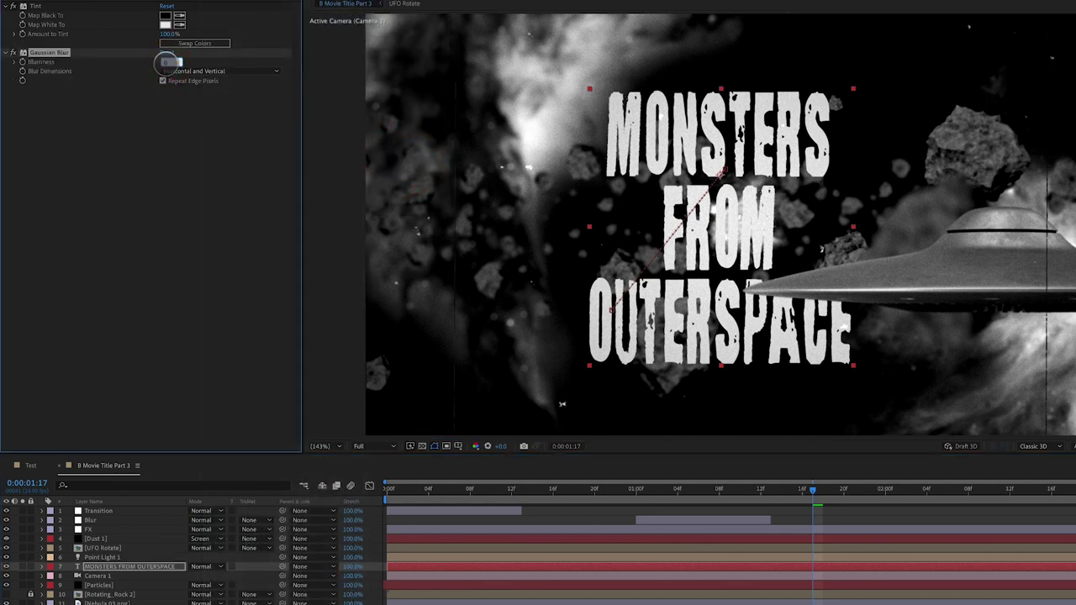
{"action": "type", "text": "2"}
{"action": "key", "text": "Return"}
{"action": "left_click", "coordinate": [166, 63]}
{"action": "type", "text": "3"}
{"action": "key", "text": "Return"}
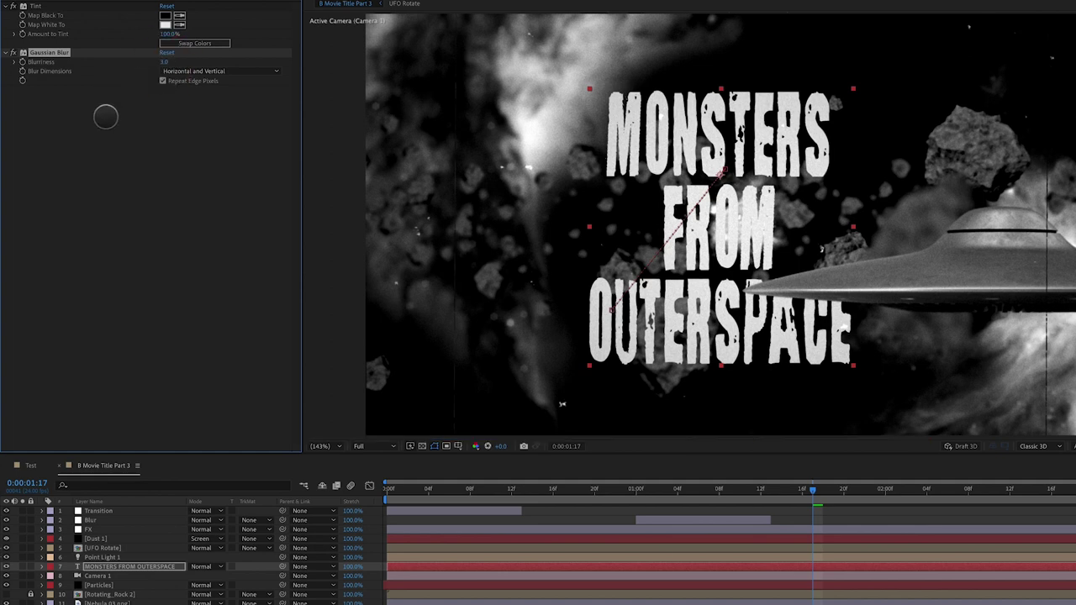
{"action": "left_click", "coordinate": [106, 117]}
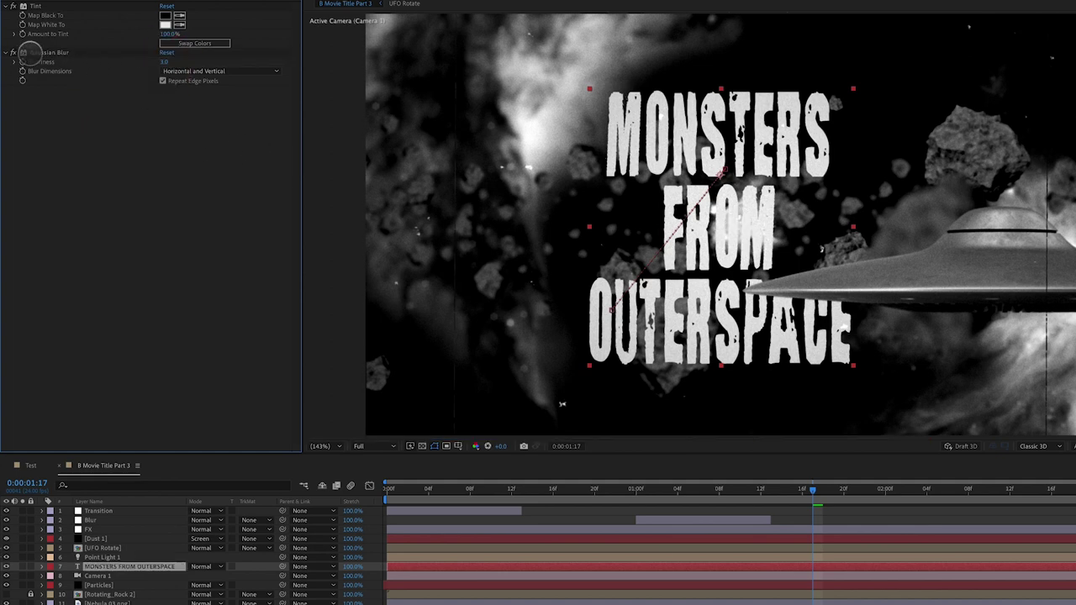
{"action": "left_click", "coordinate": [14, 53]}
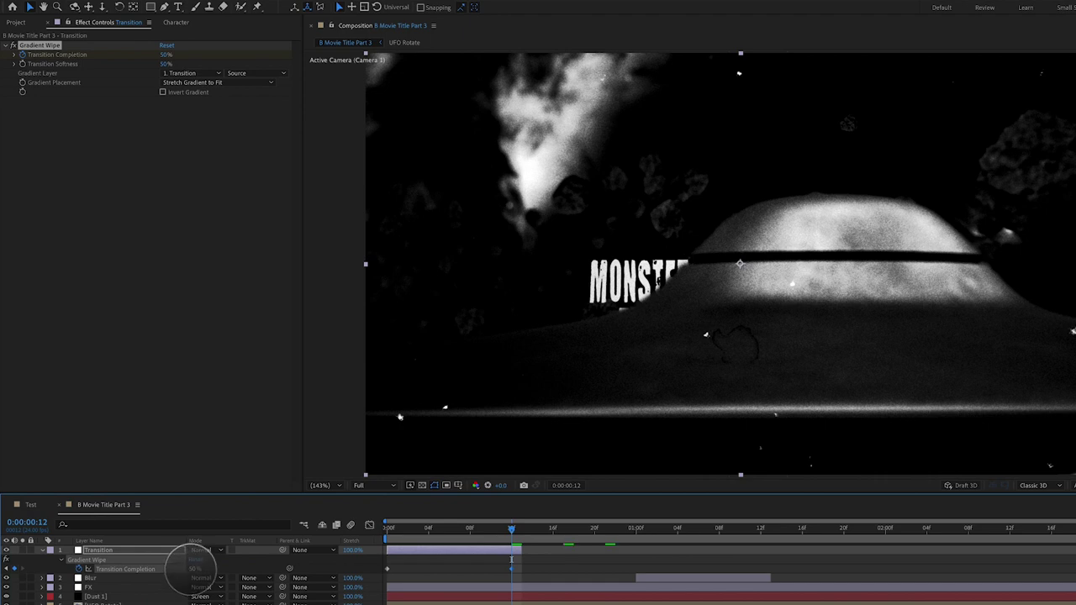
- Set the Gradient Wipe's Transition Completion on the Transition layer to 25% at the 0:00:00:12 keyframe
{"action": "left_click", "coordinate": [193, 569]}
{"action": "type", "text": "25"}
{"action": "key", "text": "Return"}
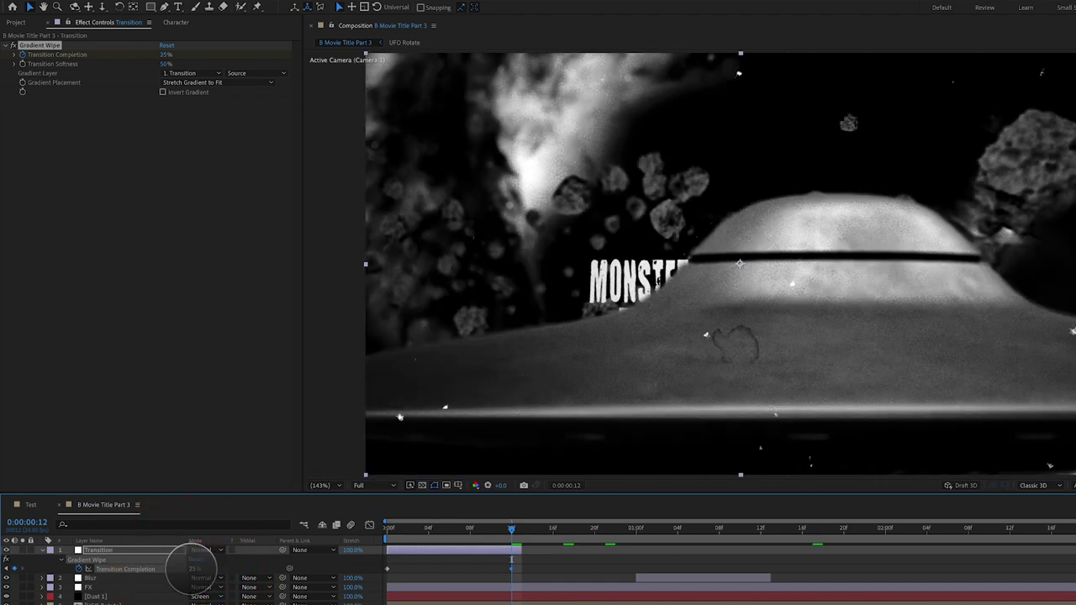